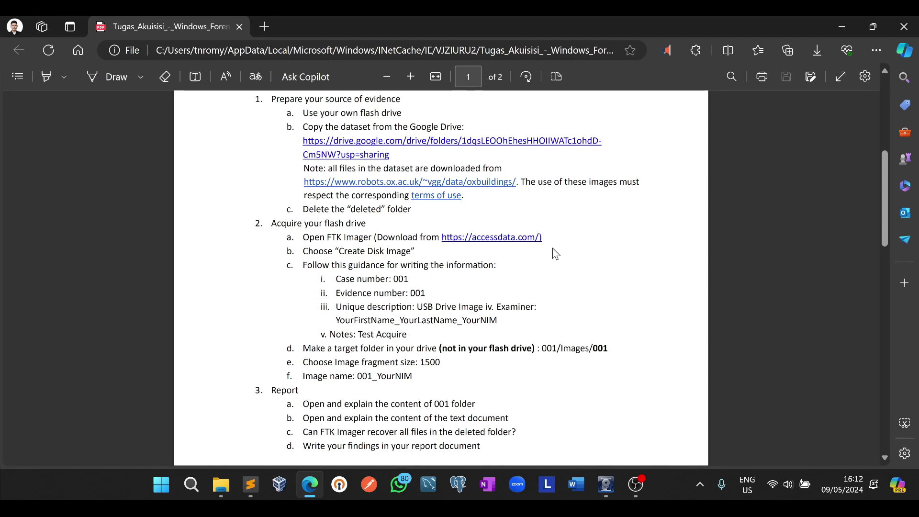
Read the assignment PDF's evidence steps and open the accessdata link in a new tab
scroll(552, 252, up, 2)
scroll(527, 247, down, 2)
scroll(572, 240, up, 1)
scroll(531, 242, down, 1)
right_click(486, 244)
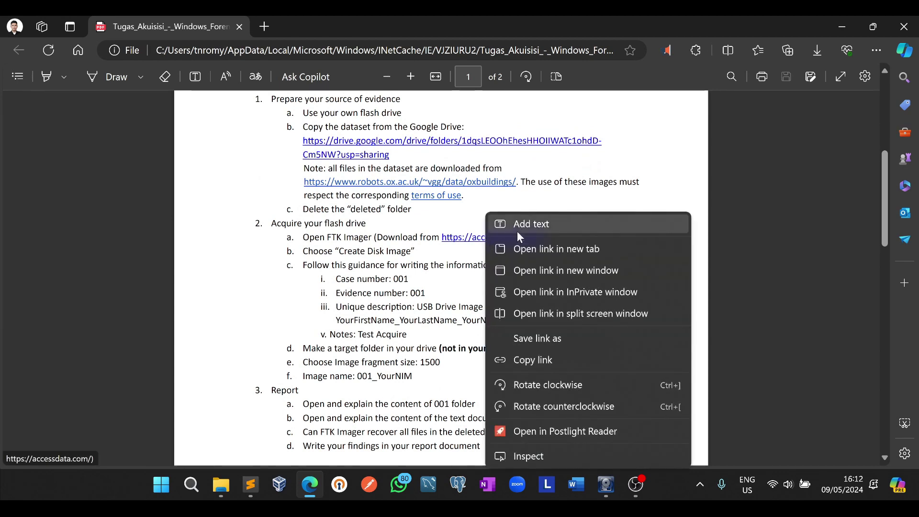
click(518, 247)
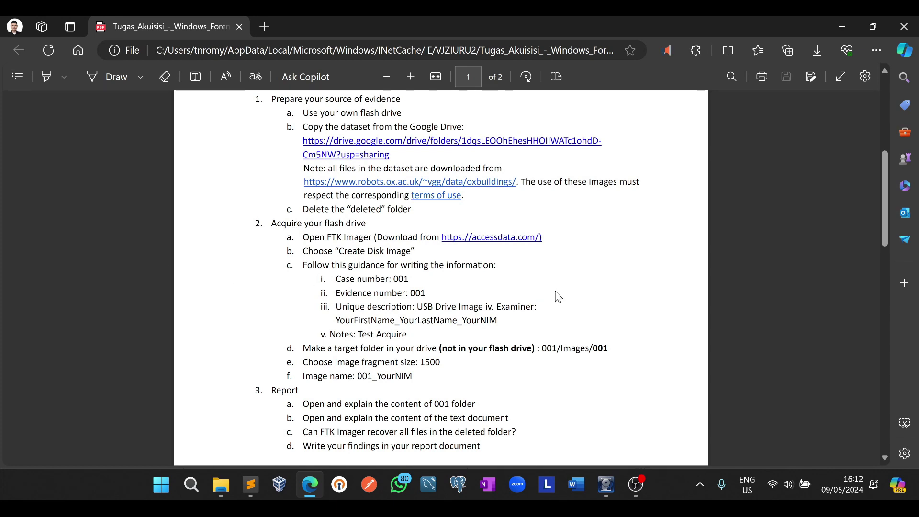
scroll(559, 299, up, 3)
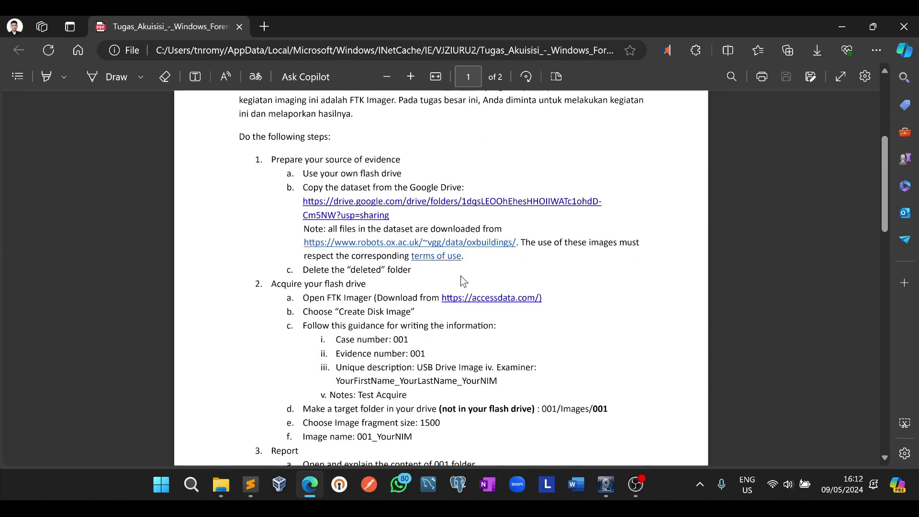
scroll(461, 277, down, 3)
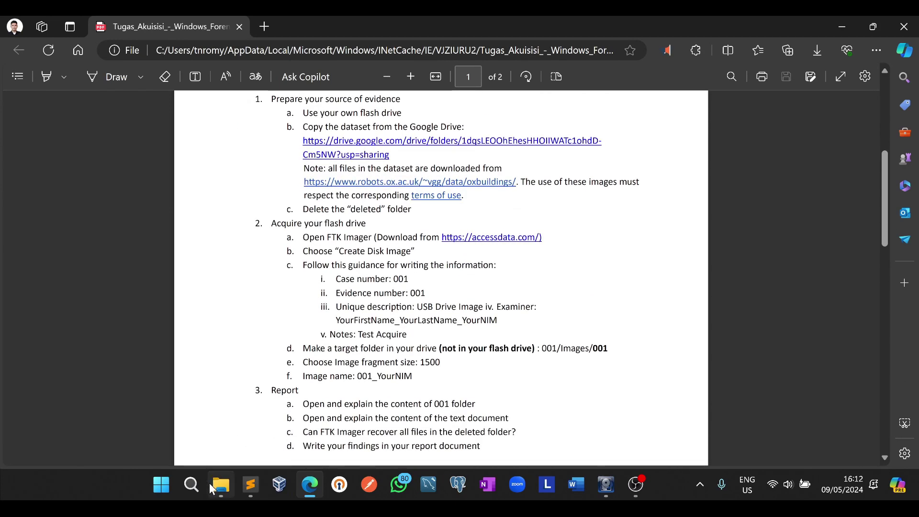
Bring File Explorer forward and open the empty USB Drive (E:)
click(211, 485)
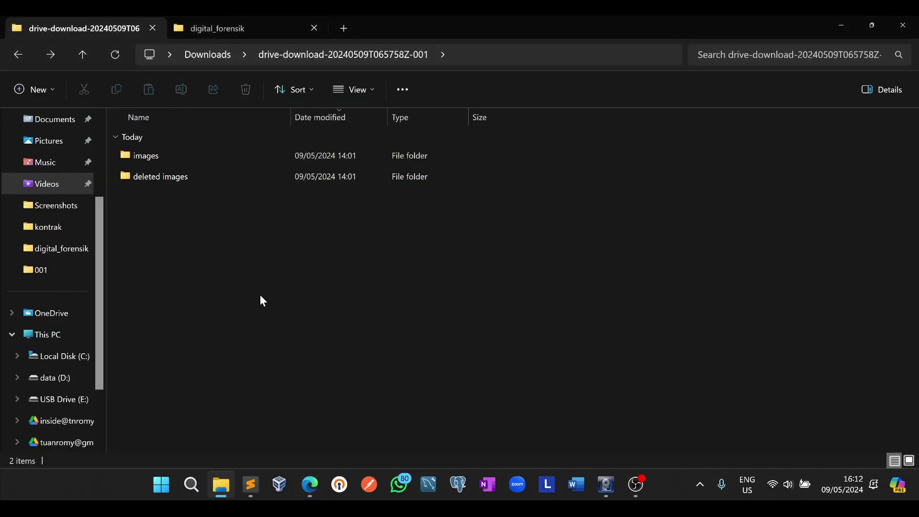
click(57, 400)
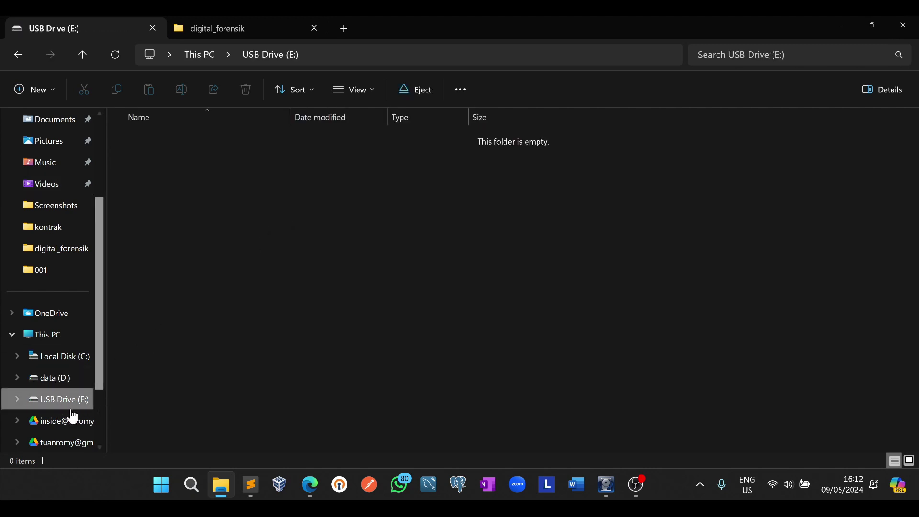
click(57, 336)
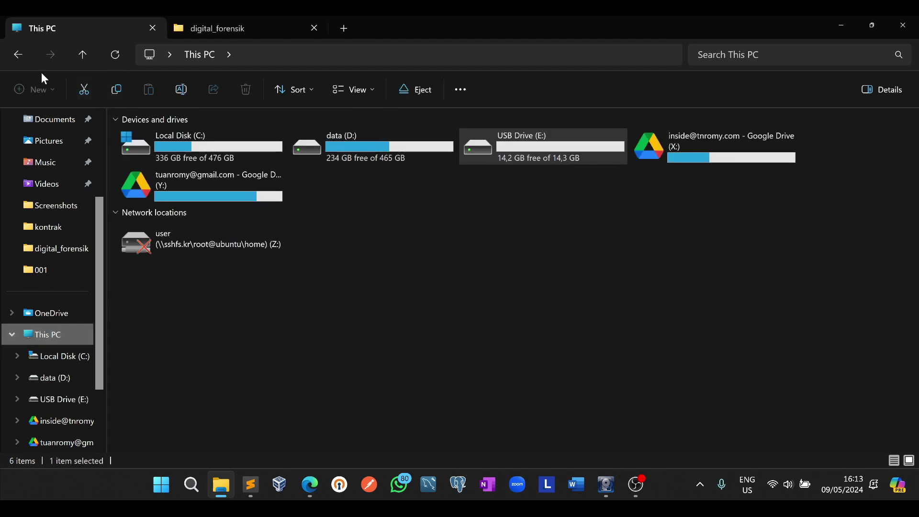
click(18, 55)
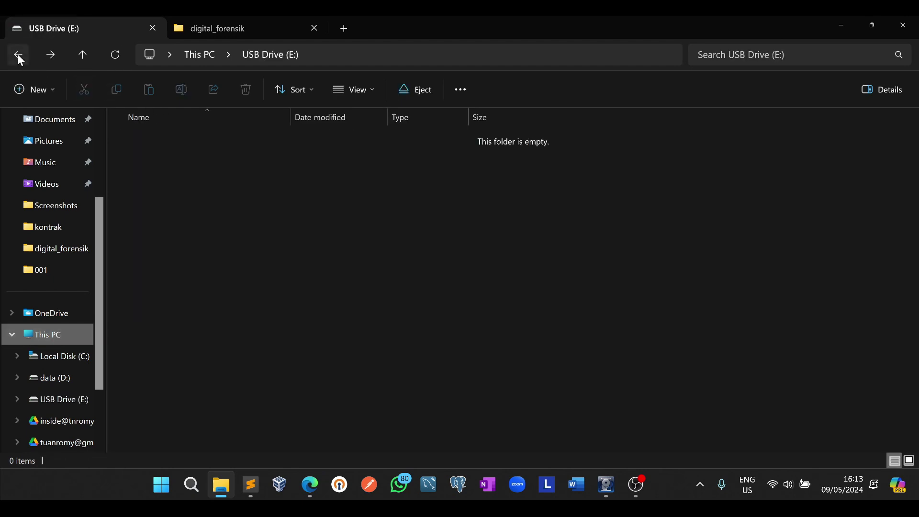
Review the Format USB Drive (E:) options with Quick Format unticked, then close without formatting
right_click(71, 398)
click(132, 280)
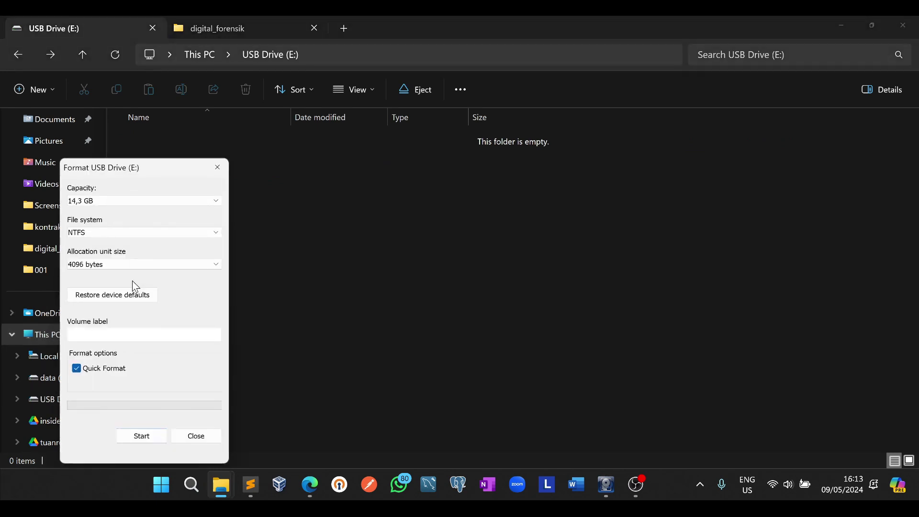
drag(142, 165, 313, 142)
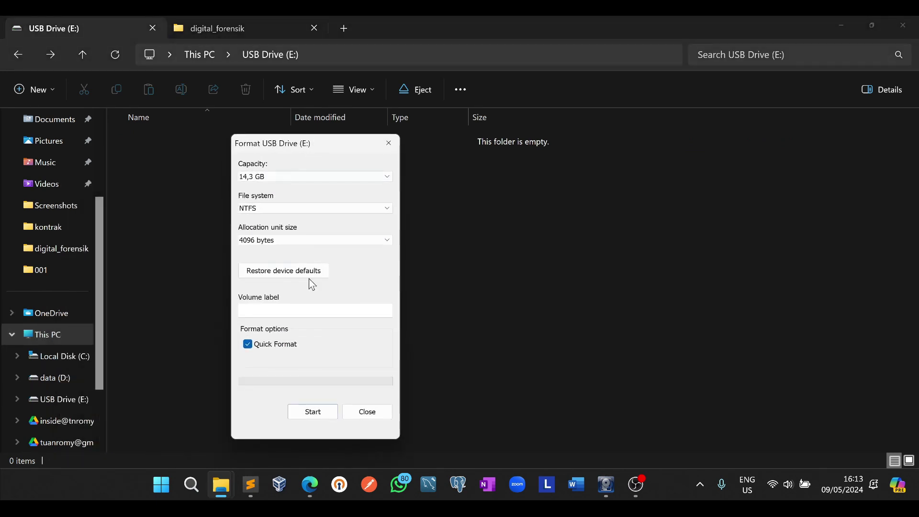
click(268, 347)
click(381, 410)
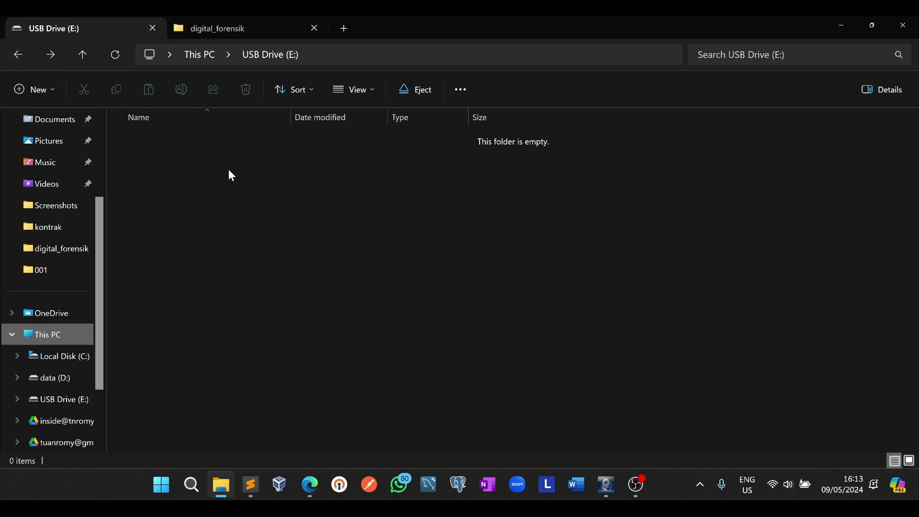
Copy the images and deleted images folders from the downloaded dataset folder
click(12, 55)
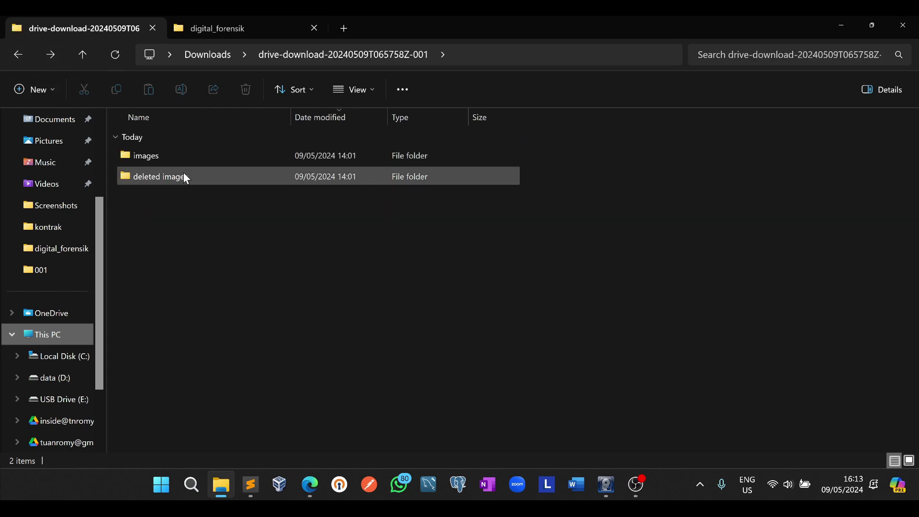
click(181, 156)
click(178, 175)
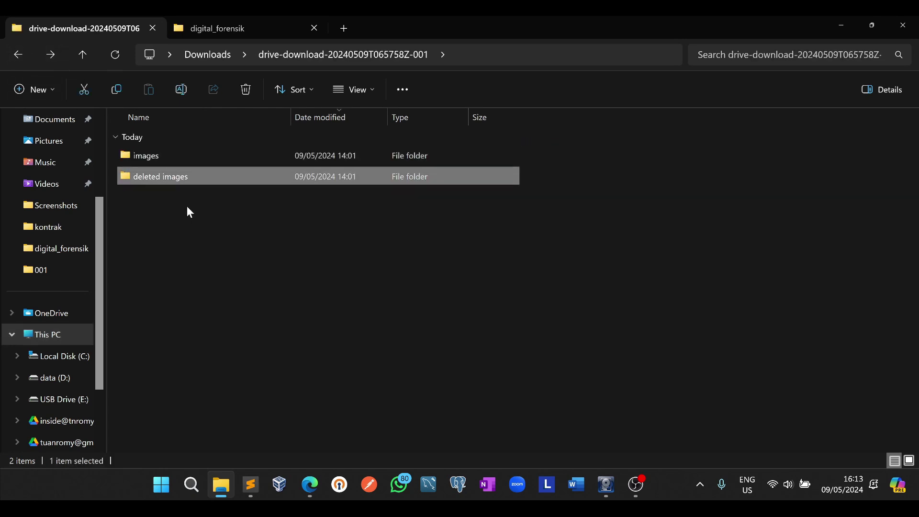
drag(186, 220, 184, 159)
right_click(182, 153)
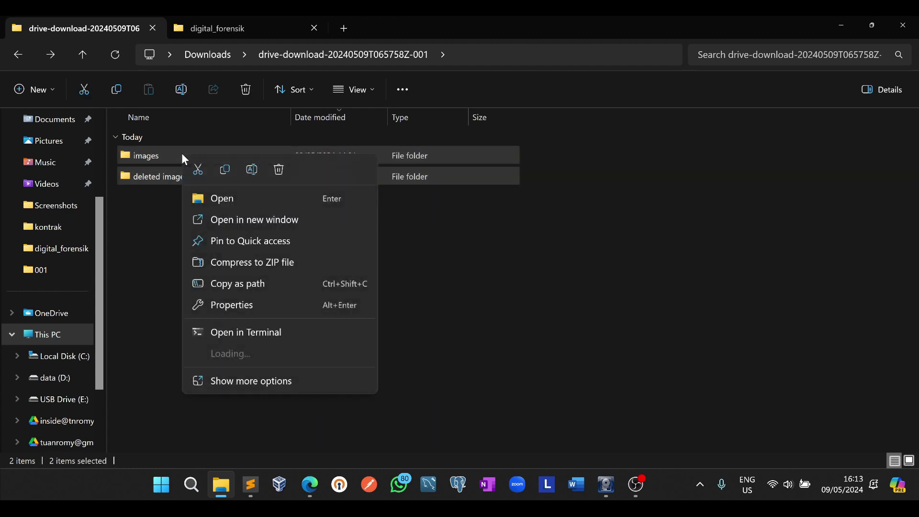
click(224, 170)
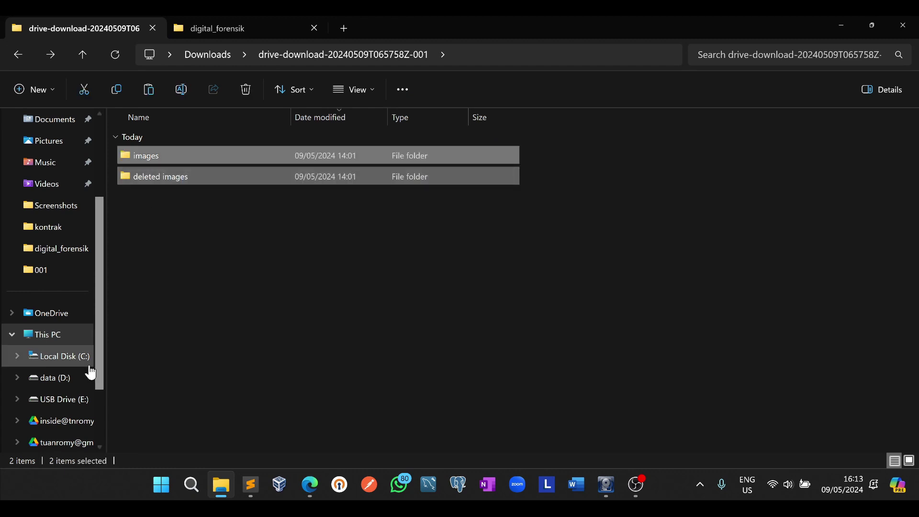
Paste both folders onto USB Drive (E:) and return to the assignment PDF in Edge
click(63, 399)
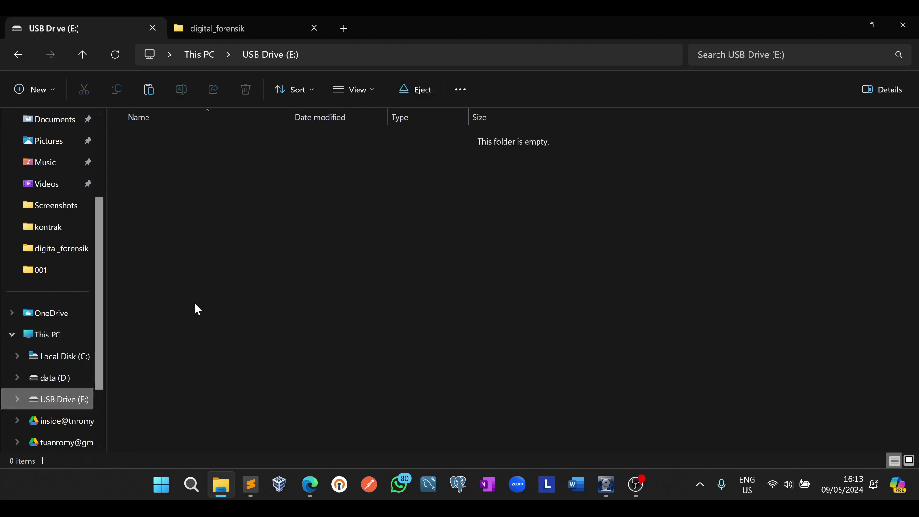
right_click(241, 231)
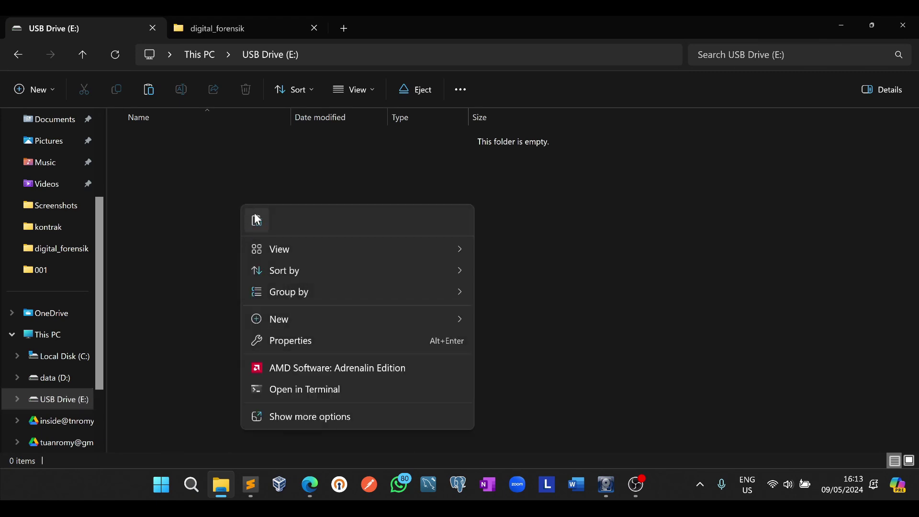
click(256, 219)
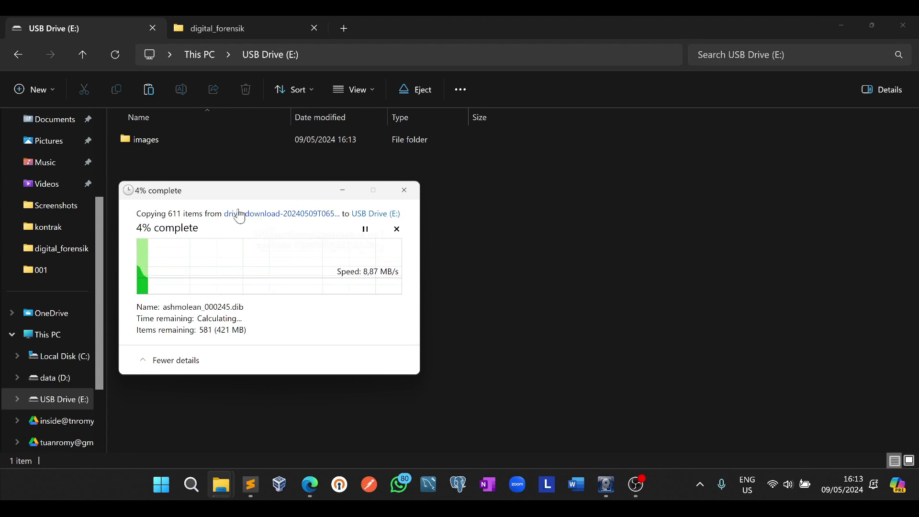
drag(230, 188, 331, 162)
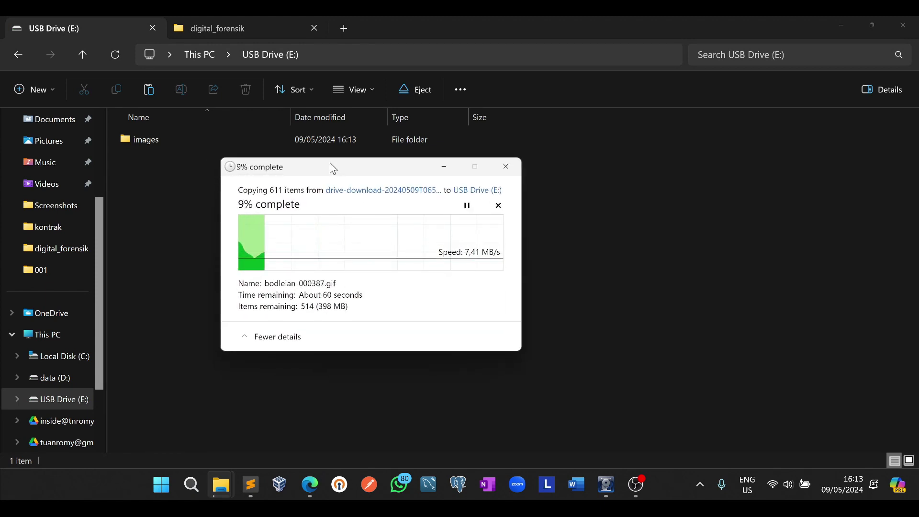
drag(332, 166, 336, 184)
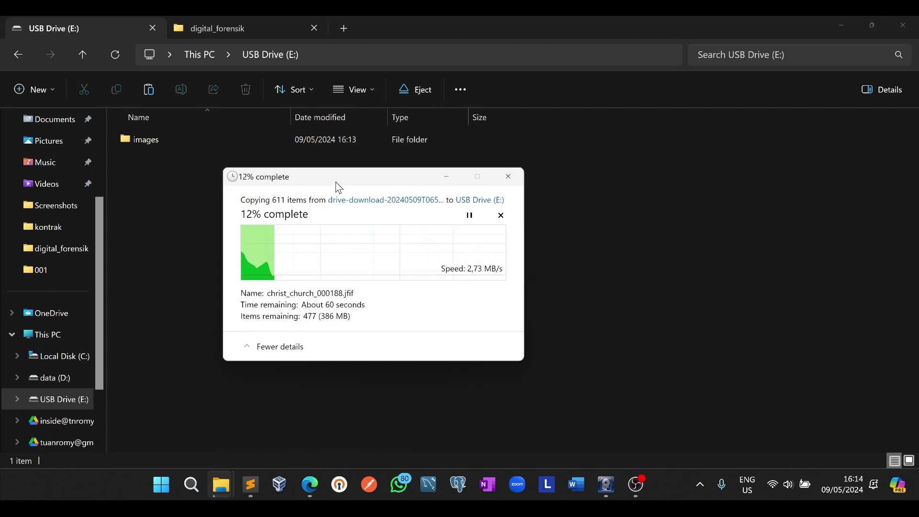
click(309, 484)
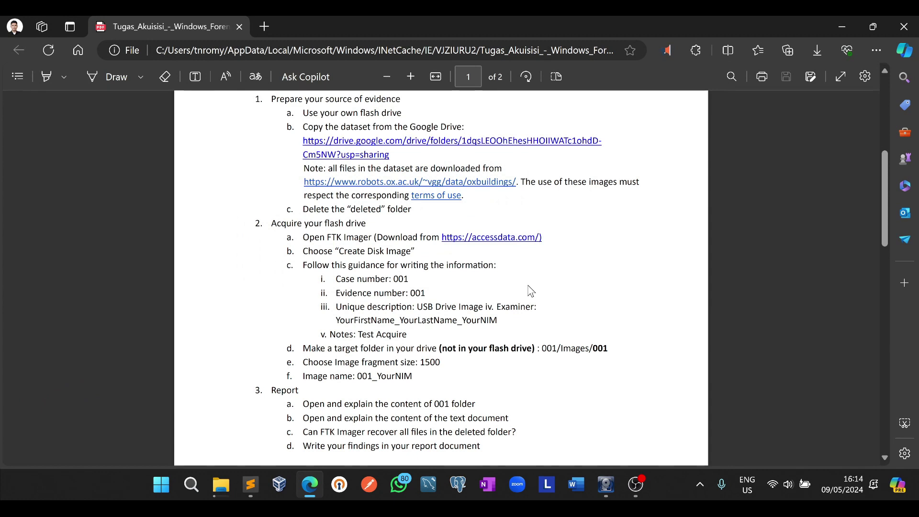
Open the assignment's Google Drive dataset link in a new Edge tab
scroll(501, 295, up, 2)
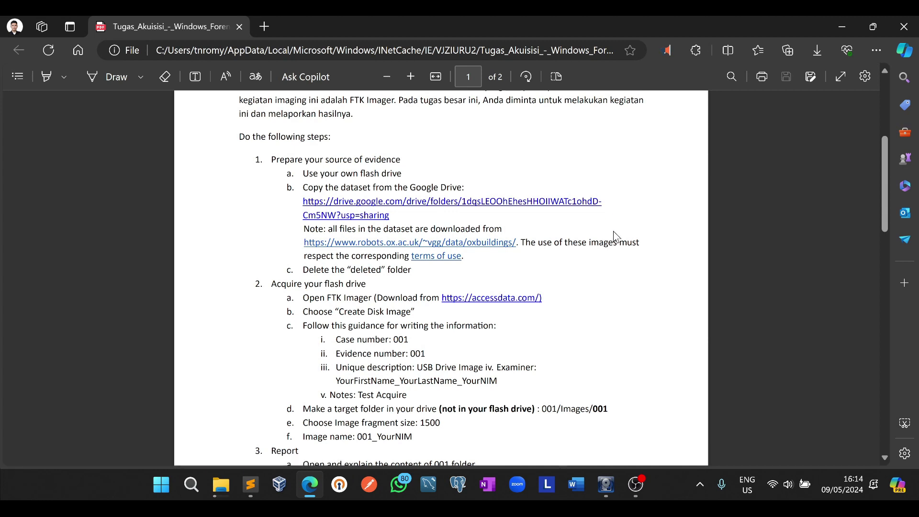
right_click(566, 202)
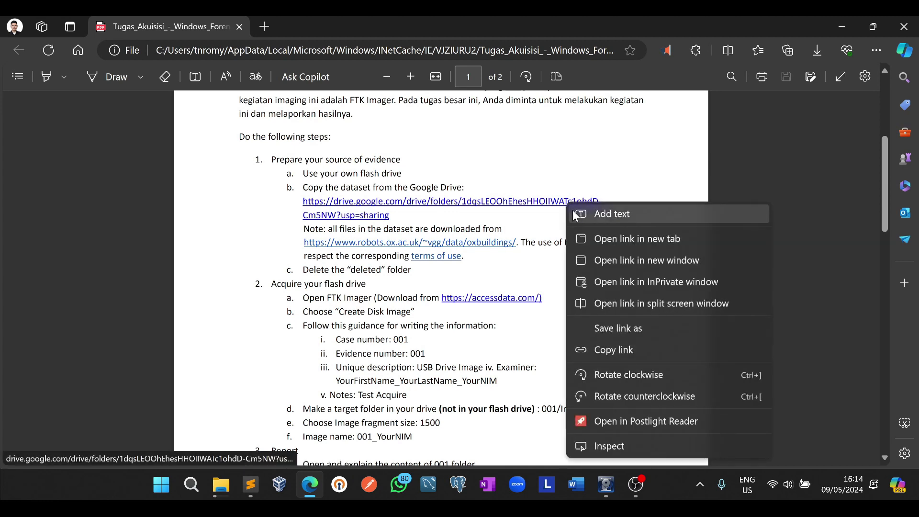
click(594, 172)
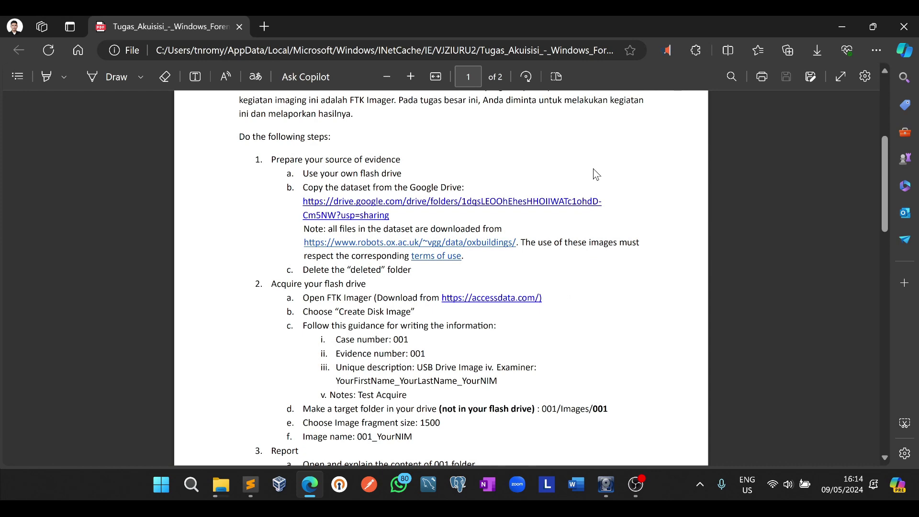
scroll(593, 169, down, 1)
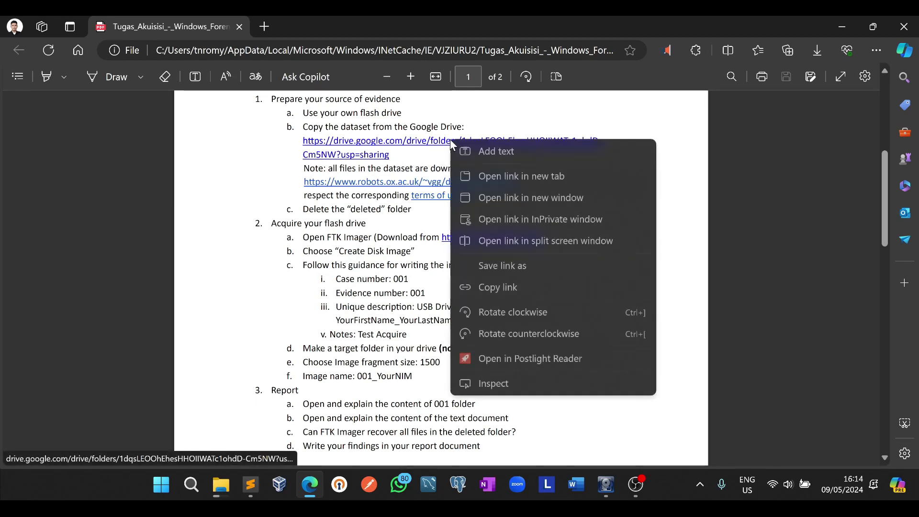
right_click(451, 140)
click(486, 176)
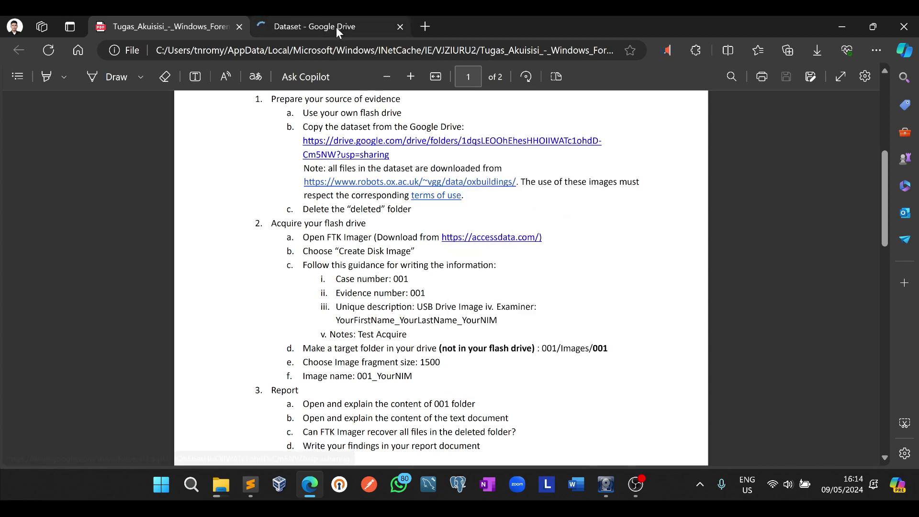
View the Google Drive tab, then go back to the USB Drive (E:) window in File Explorer
click(336, 27)
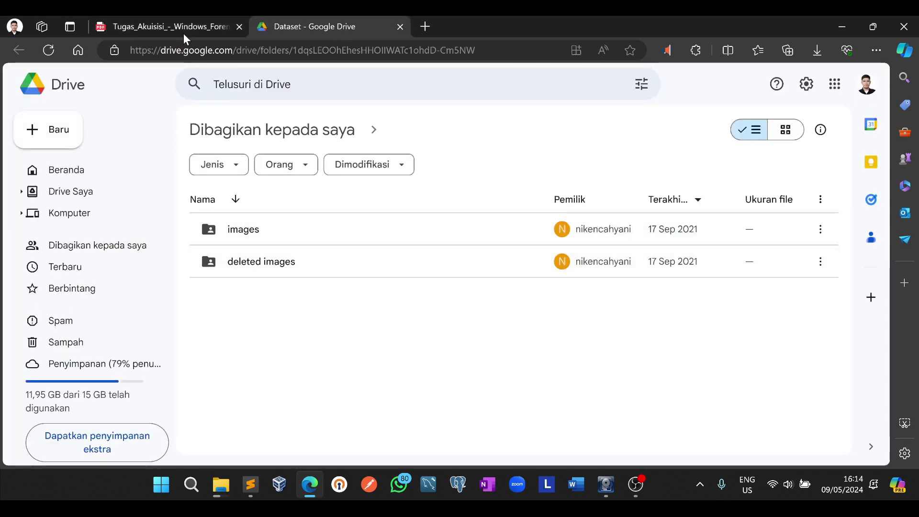
click(174, 24)
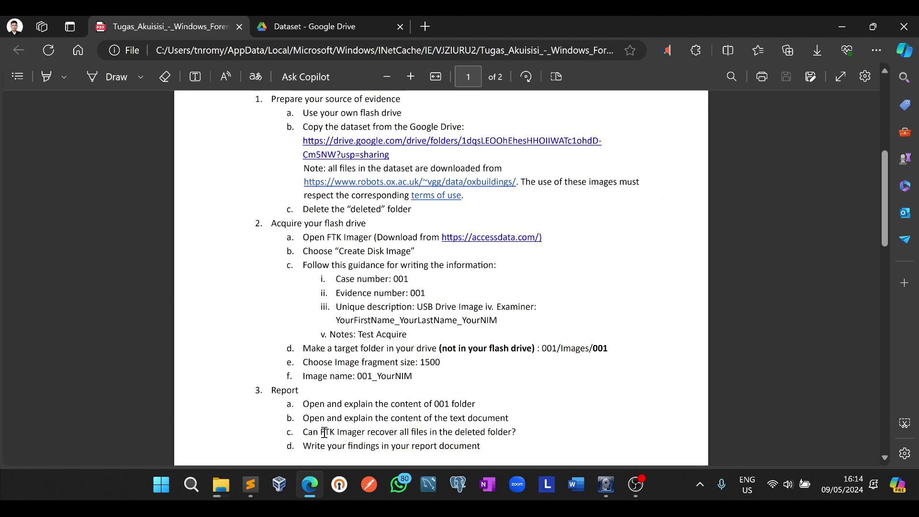
mouse_move(219, 488)
click(203, 407)
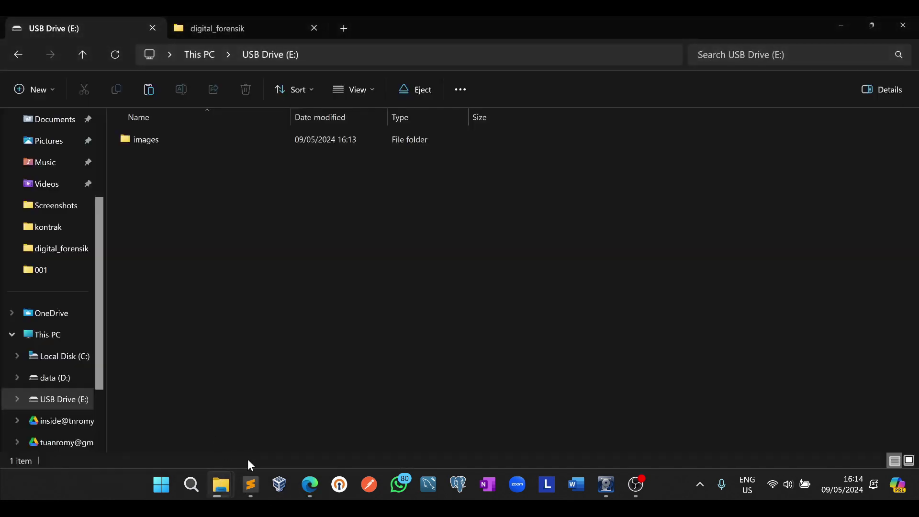
Check the copied folders on USB Drive (E:) and re-read the PDF's instruction to delete the deleted folder
click(293, 416)
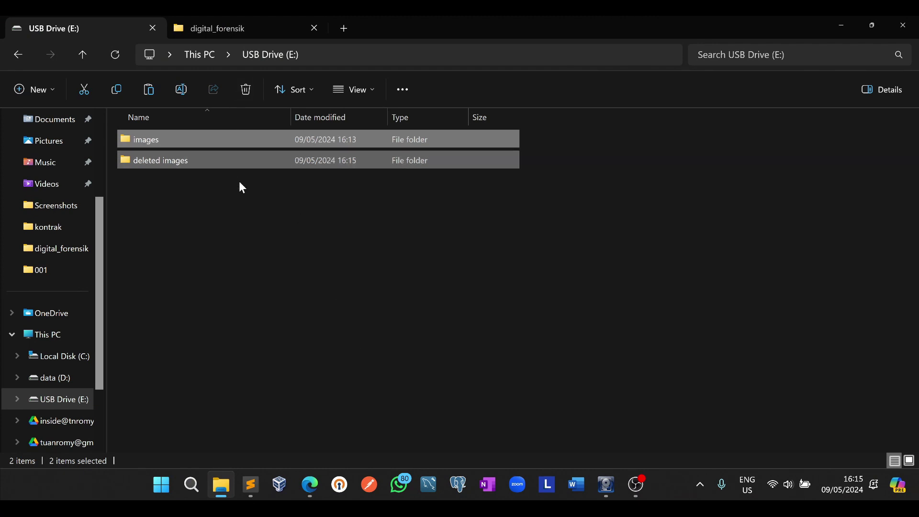
click(185, 166)
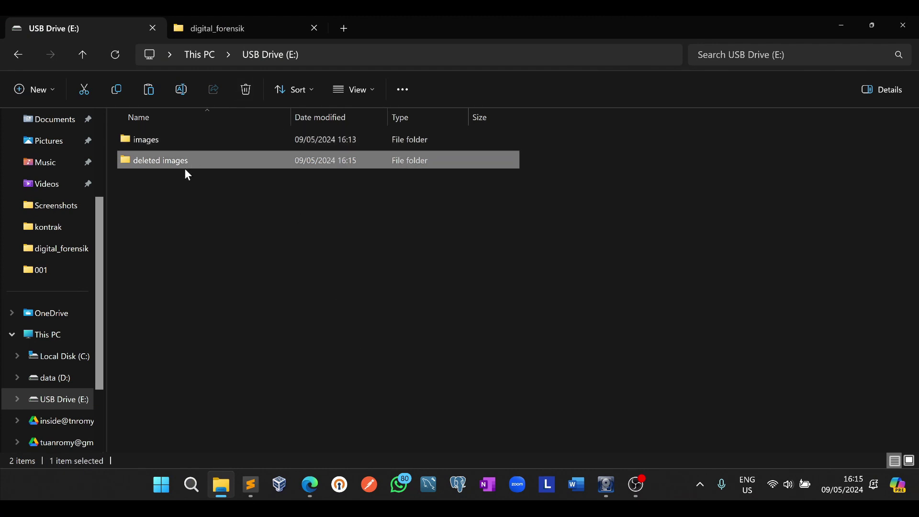
click(151, 205)
click(310, 485)
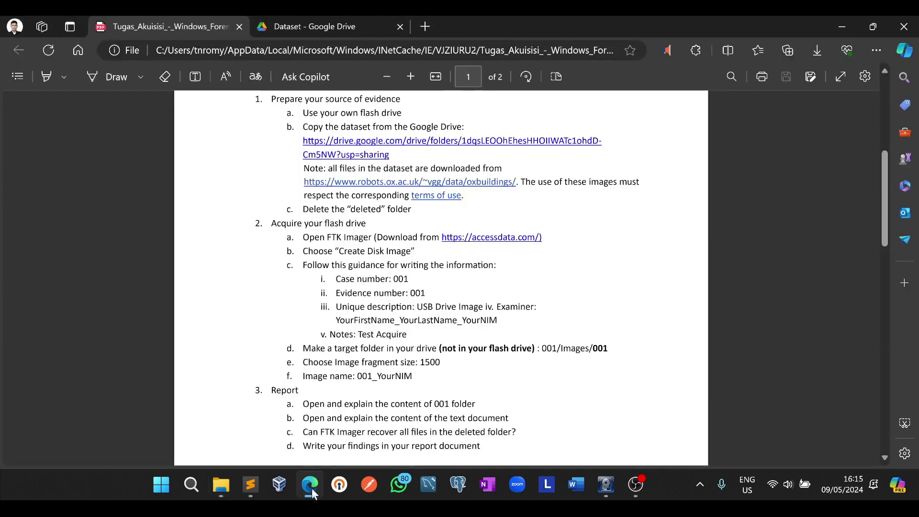
drag(303, 209, 416, 212)
click(421, 215)
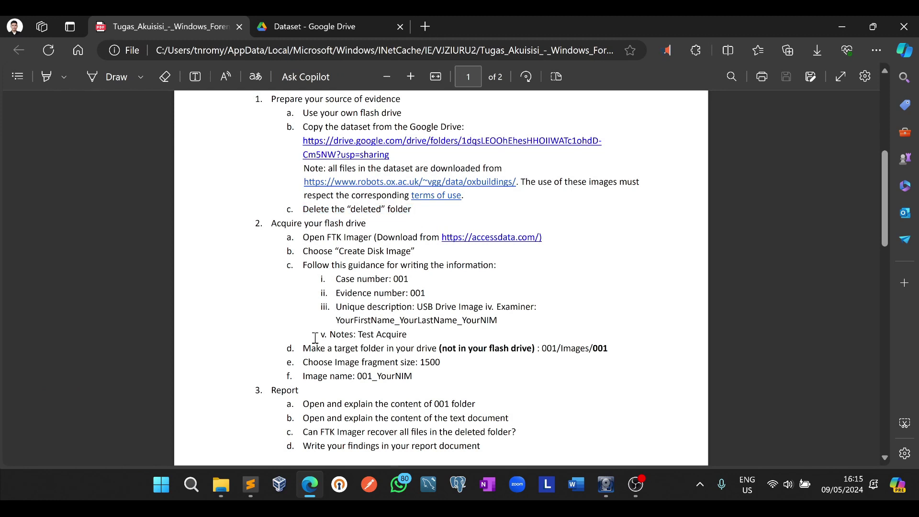
Permanently delete the 'deleted images' folder with Shift+Delete, leaving only images on E:
click(221, 484)
click(219, 160)
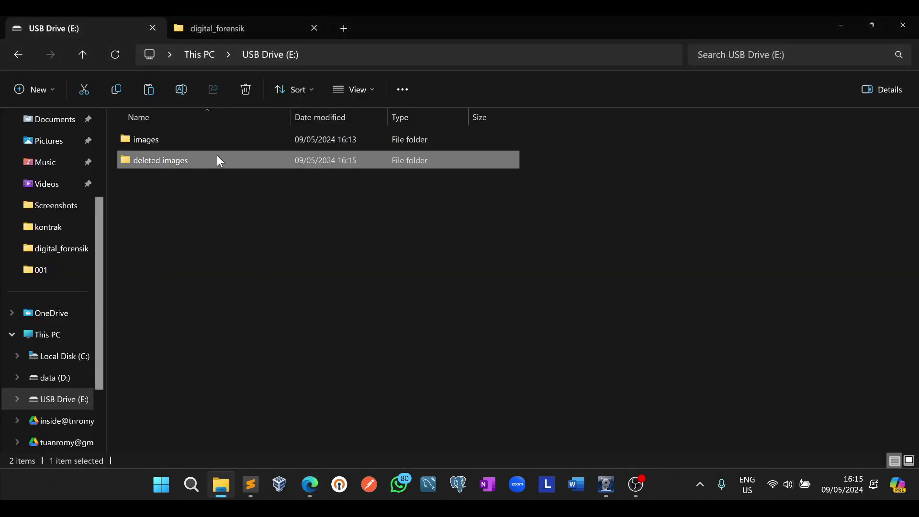
key(shift+Delete)
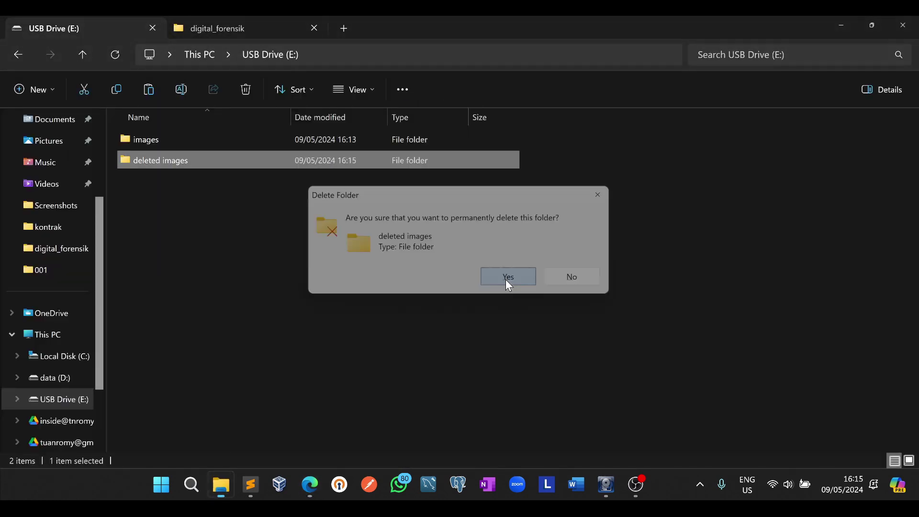
click(507, 283)
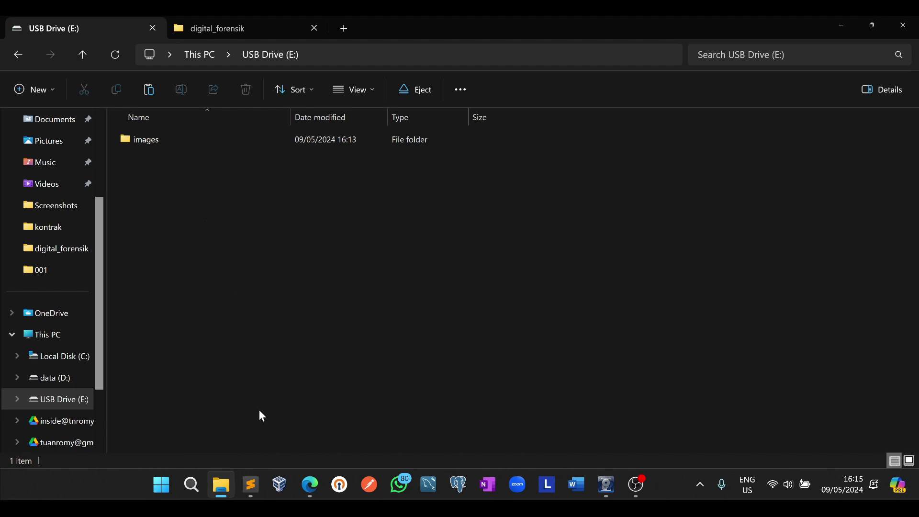
click(174, 143)
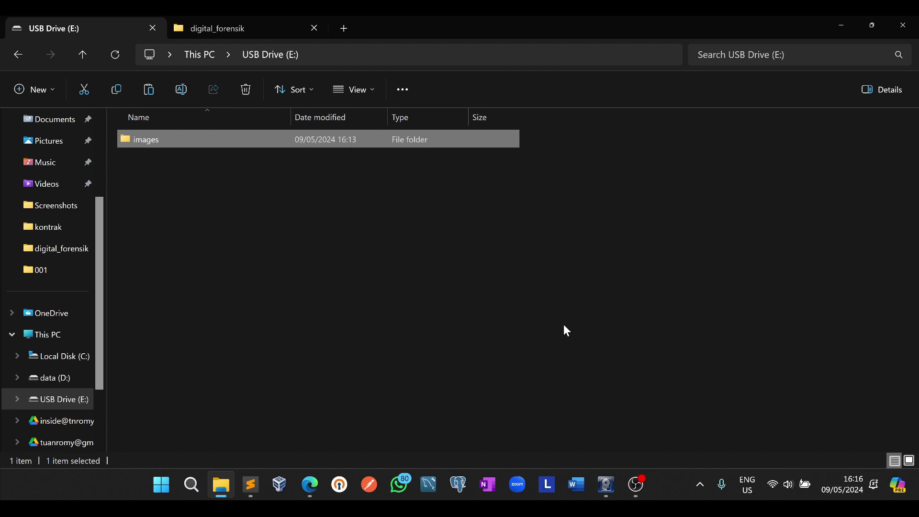
click(604, 488)
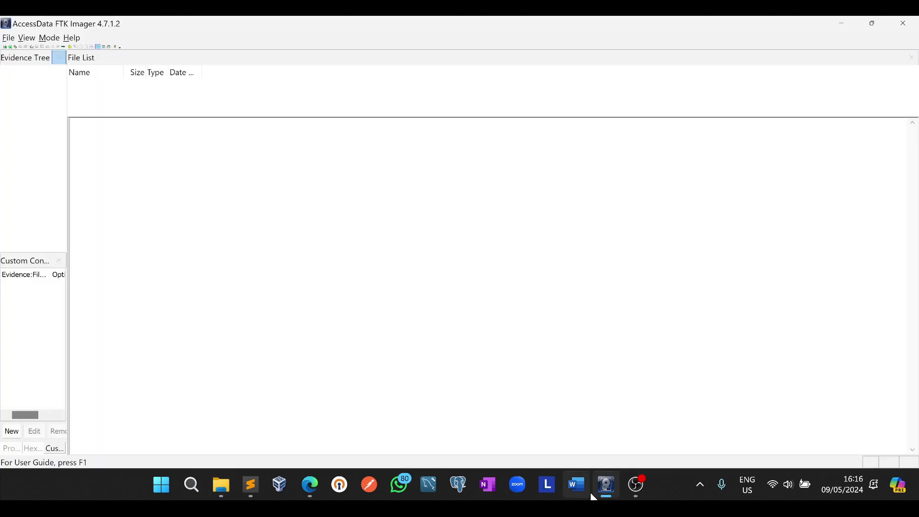
Create a disk image from Physical Drive \\.\PHYSICALDRIVE2, the SanDisk Cruzer Blade USB Device
click(7, 38)
click(7, 38)
click(49, 38)
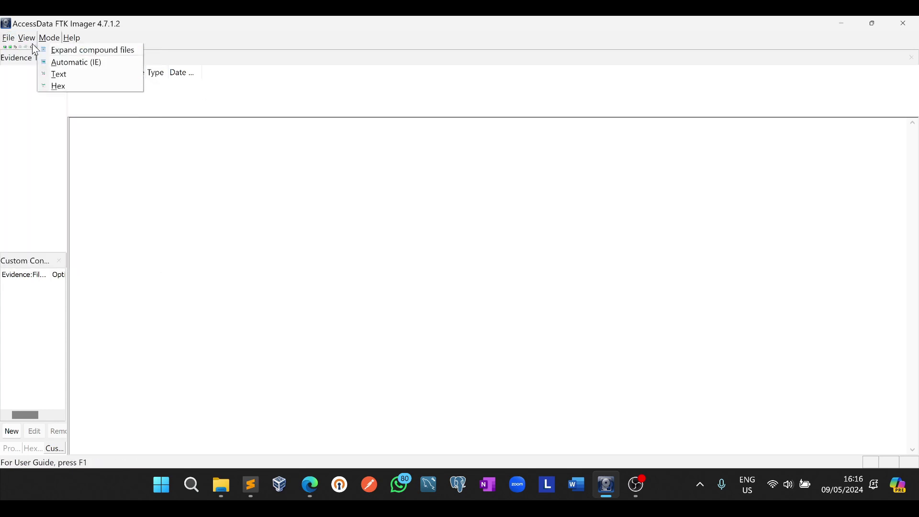
mouse_move(10, 40)
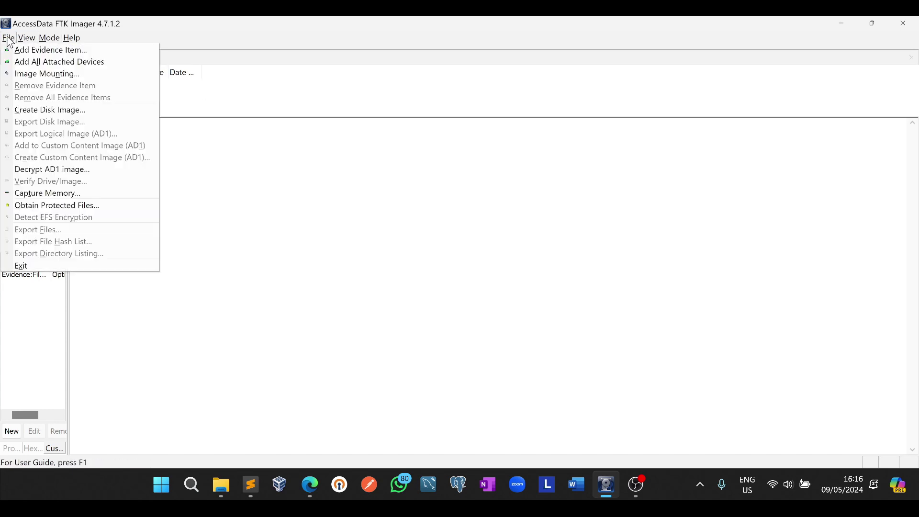
click(33, 115)
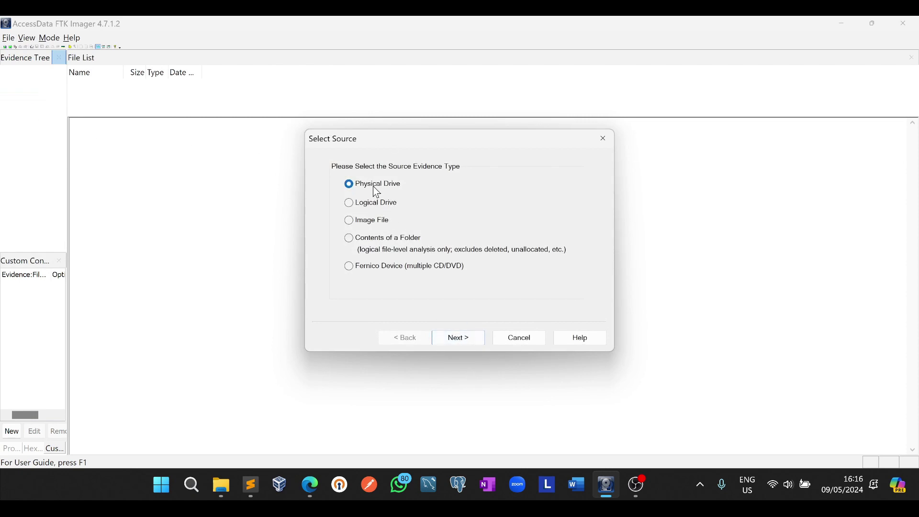
click(460, 340)
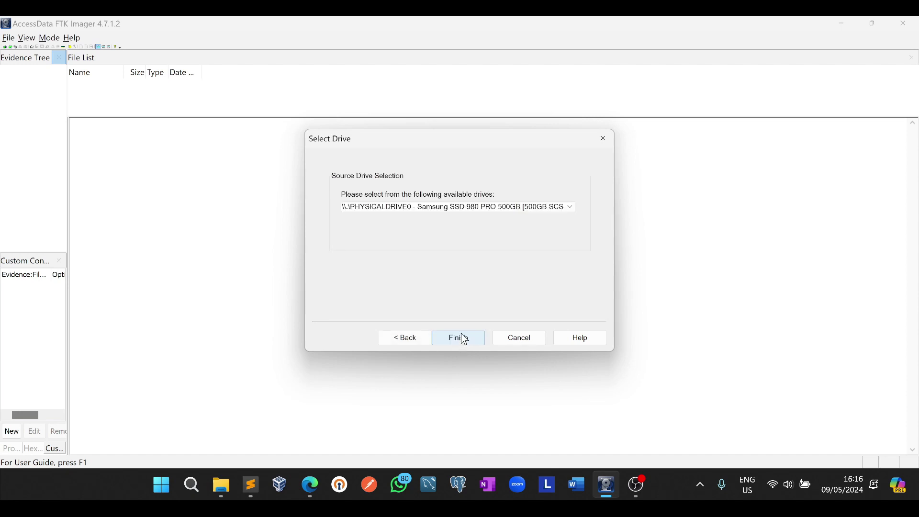
click(497, 207)
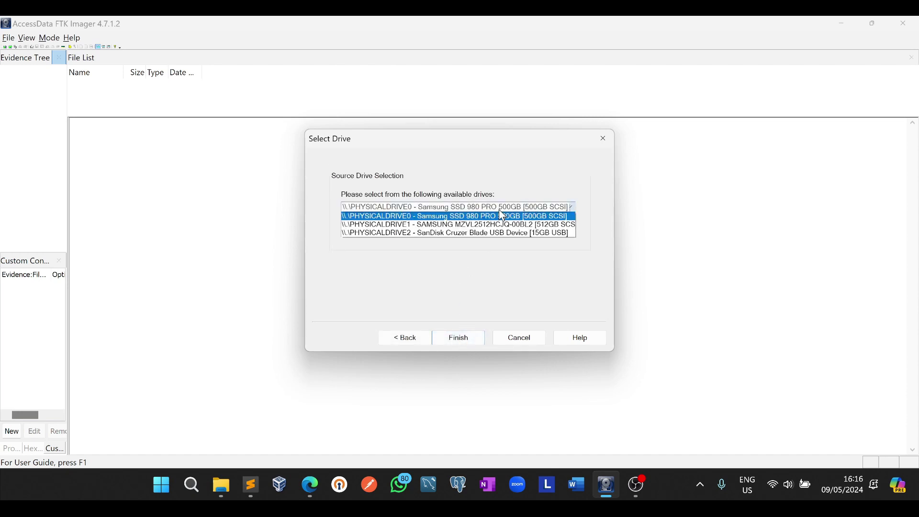
click(509, 234)
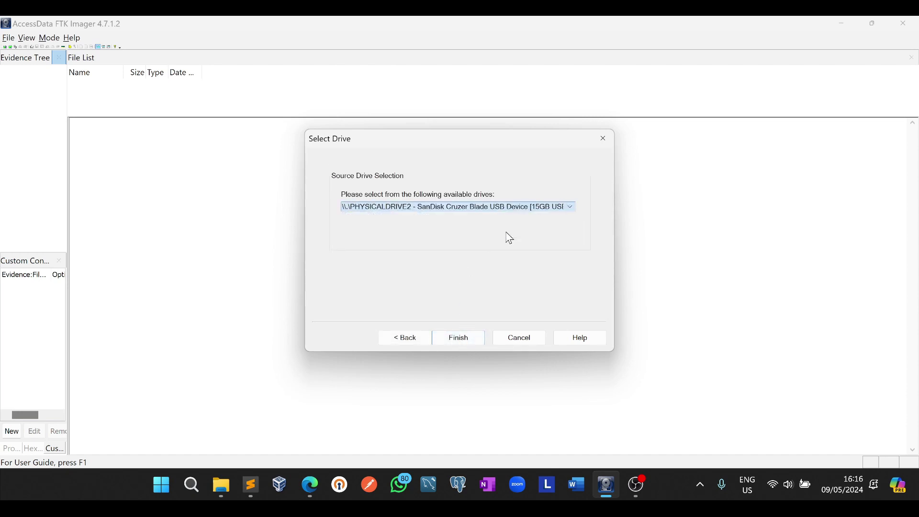
click(458, 341)
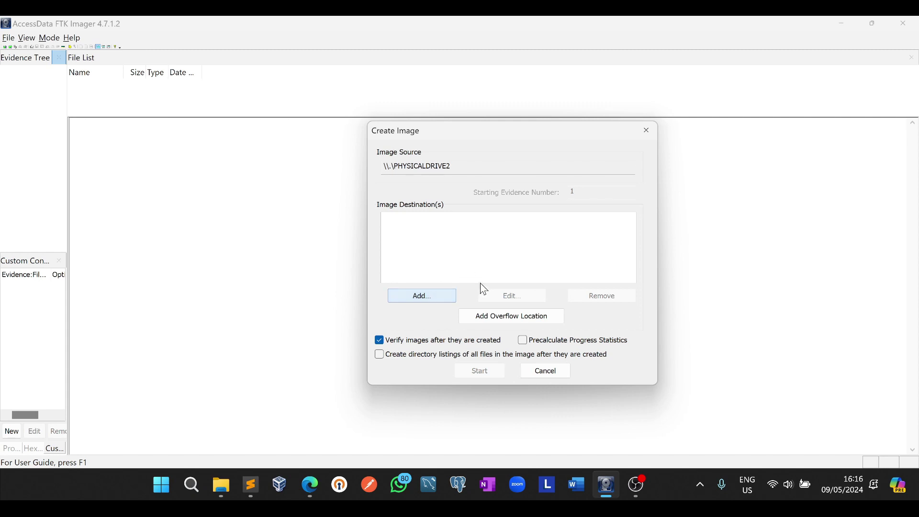
Add an image destination and enter case 001, evidence 001, description 'USB Drive Image iv'
click(414, 299)
click(501, 351)
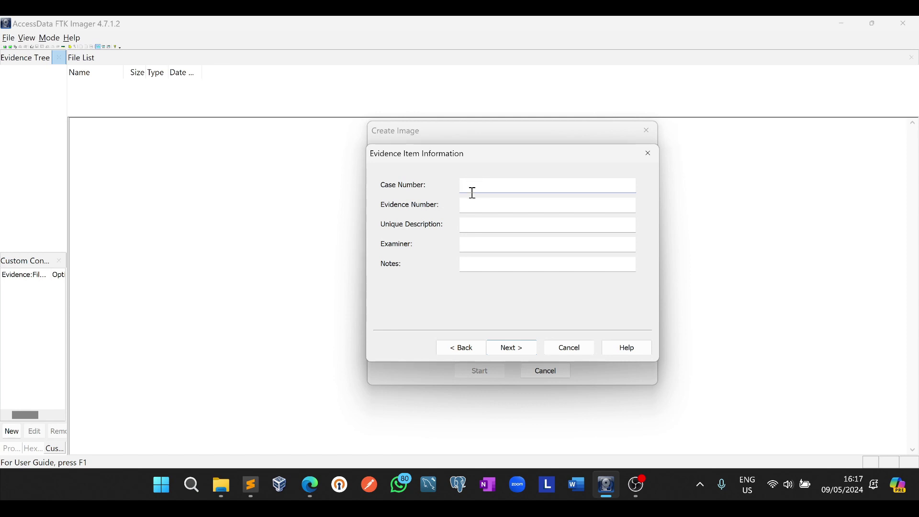
text(001)
click(477, 202)
text(001)
click(470, 225)
text(USB)
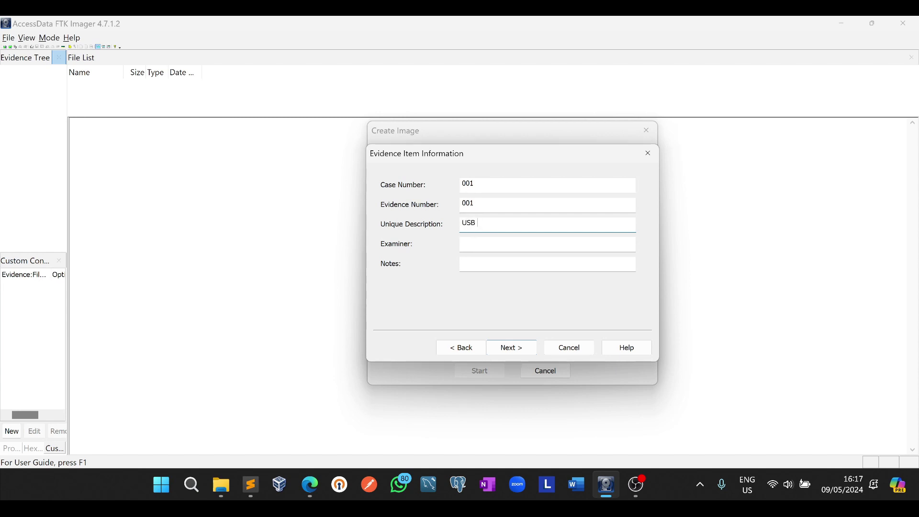
text( Drive Image iv)
click(480, 243)
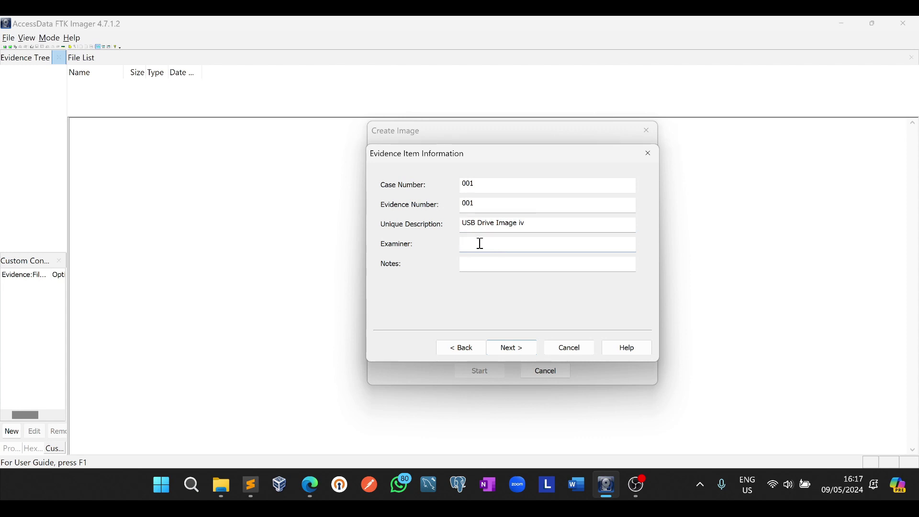
Check the assignment PDF's examiner naming instruction, then return to FTK Imager
click(309, 485)
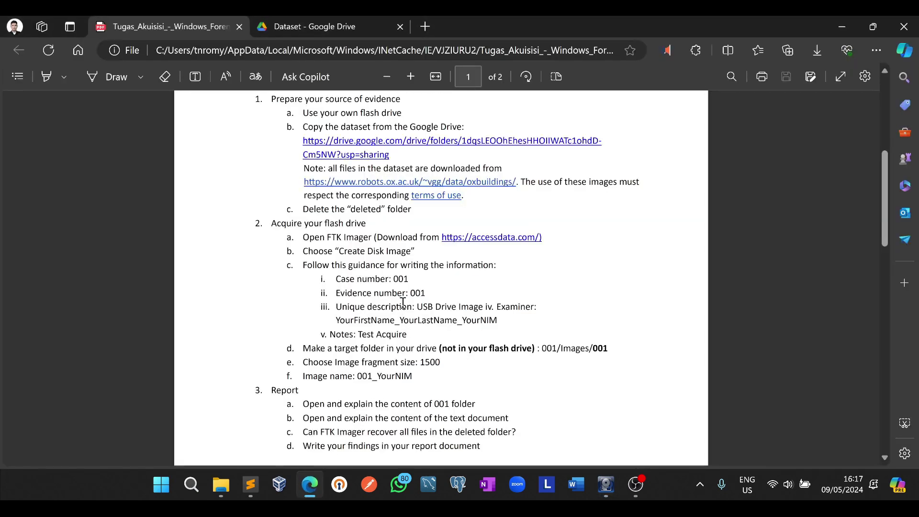
drag(426, 320, 476, 307)
click(477, 306)
click(610, 481)
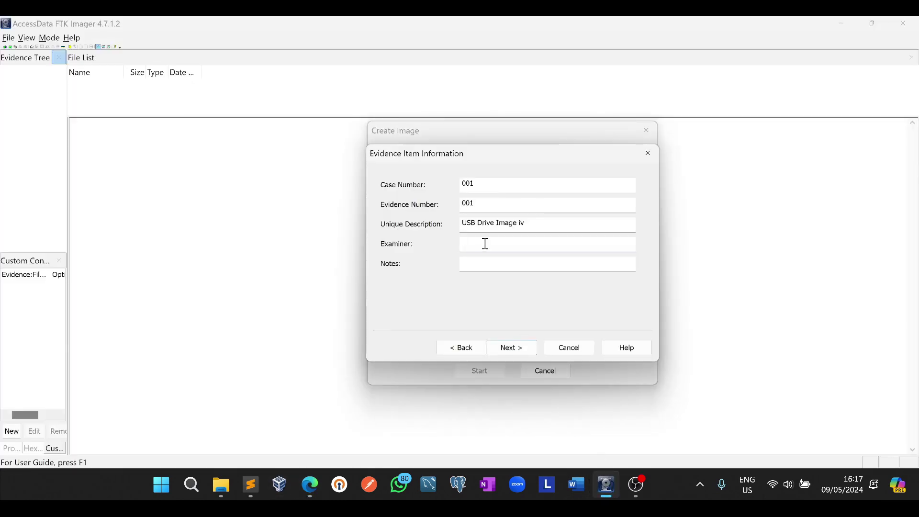
Enter the examiner's name and student ID and the note 'Drive Acquire', then continue
click(484, 242)
click(540, 260)
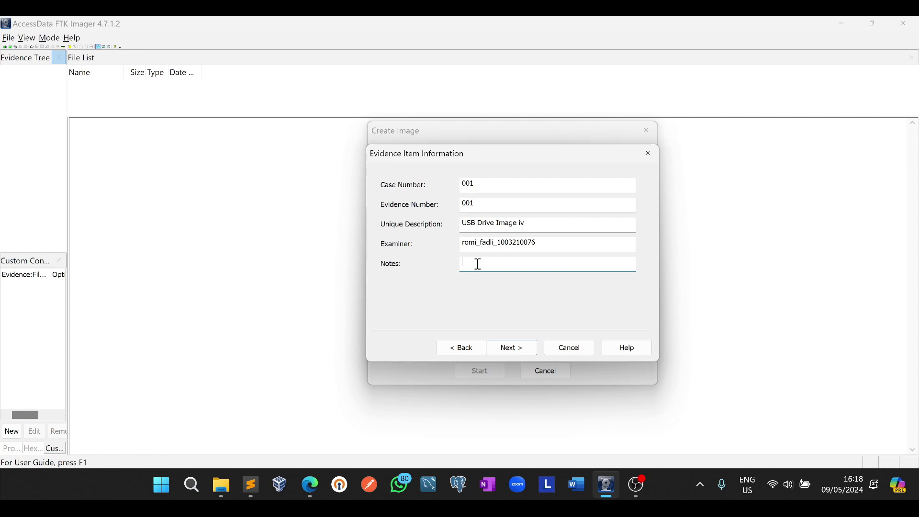
text(Drive A)
text(cuire)
click(491, 262)
text(q)
click(519, 347)
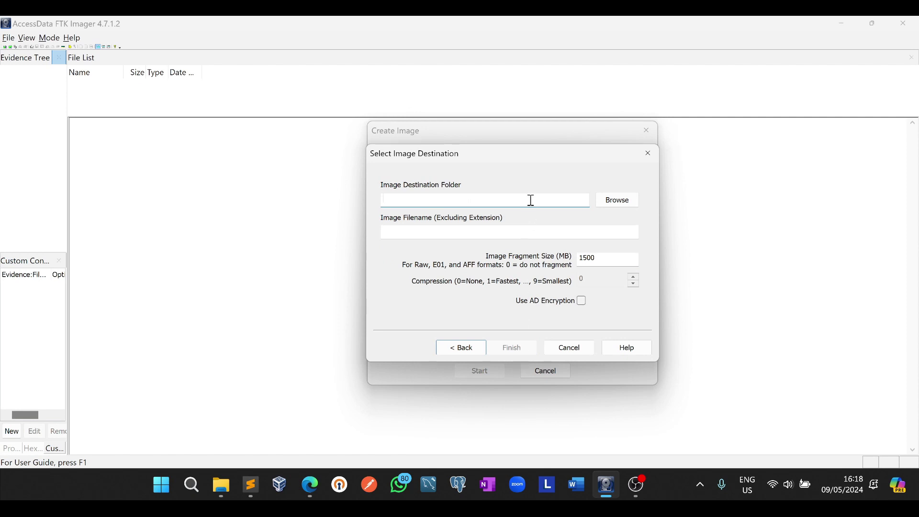
Choose D:\Documents\college\s6\digital_forensik\001\images\001 as the image destination folder
drag(495, 163, 532, 160)
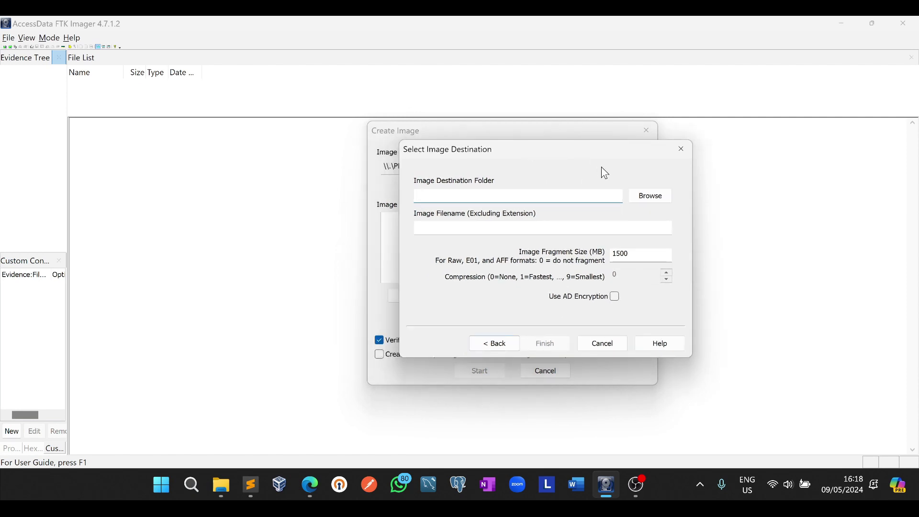
click(649, 197)
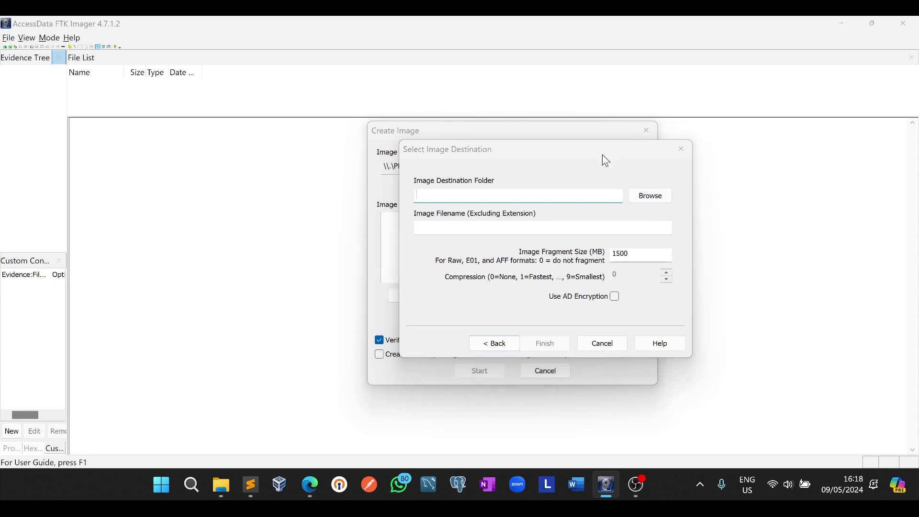
drag(621, 156, 576, 144)
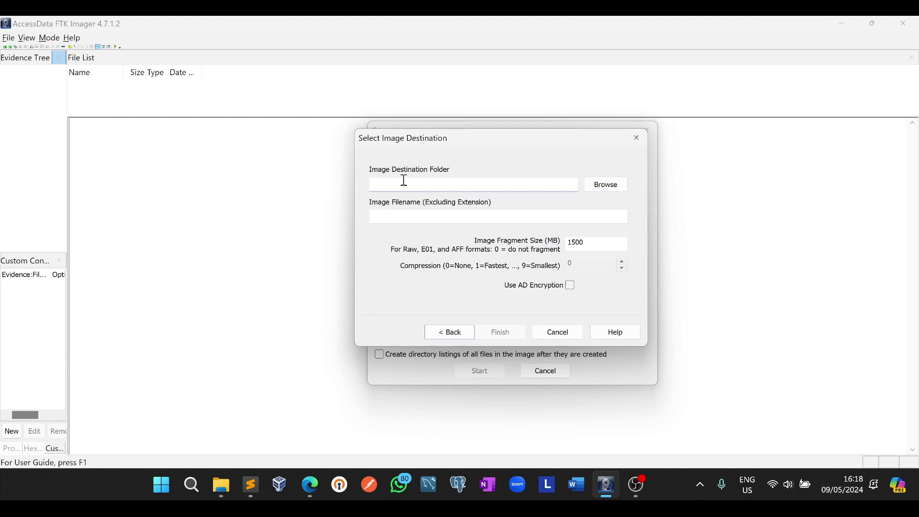
click(614, 188)
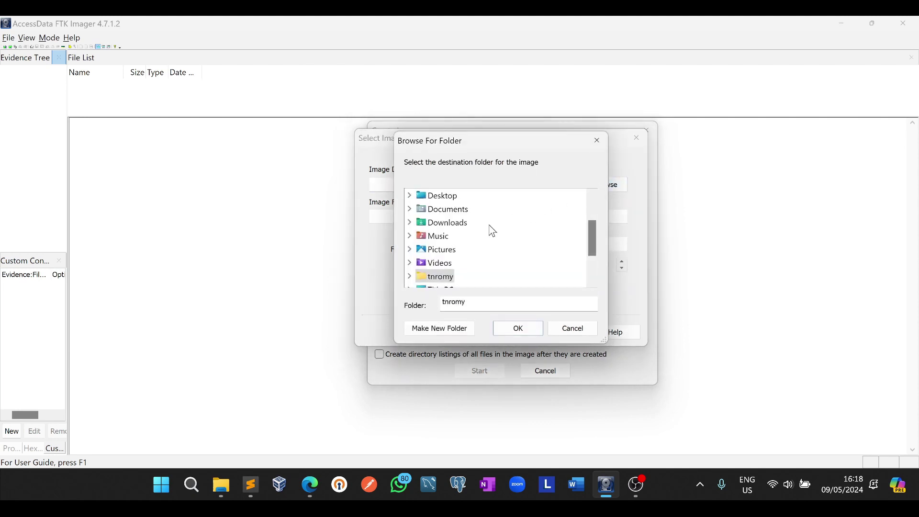
scroll(421, 283, down, 2)
click(409, 249)
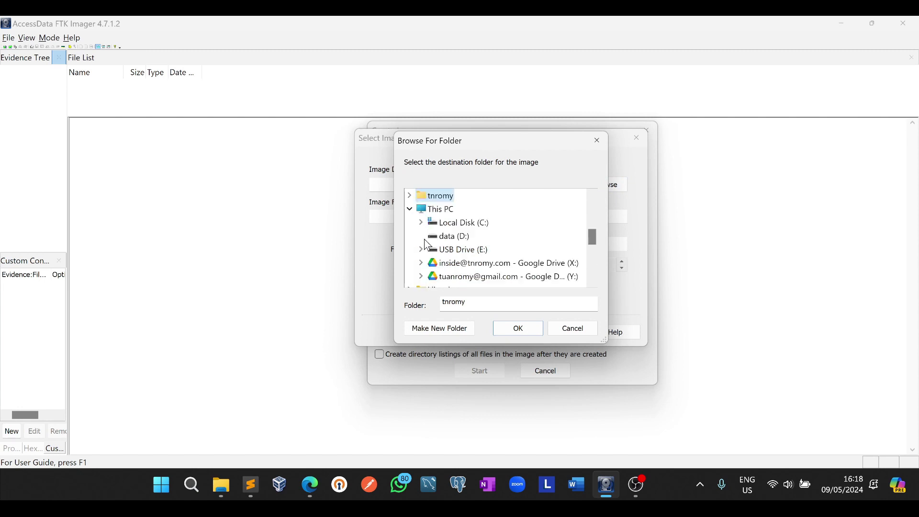
click(421, 234)
scroll(443, 255, down, 2)
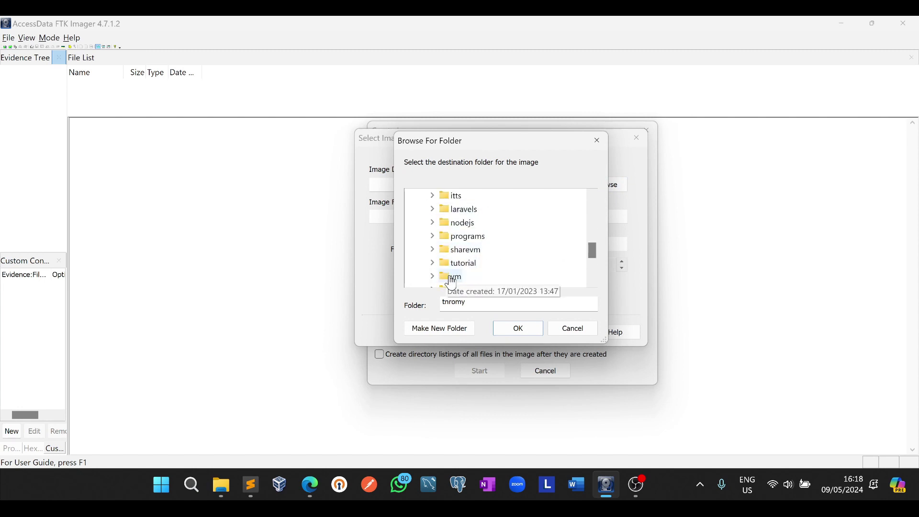
scroll(449, 261, up, 1)
click(432, 210)
scroll(452, 258, down, 2)
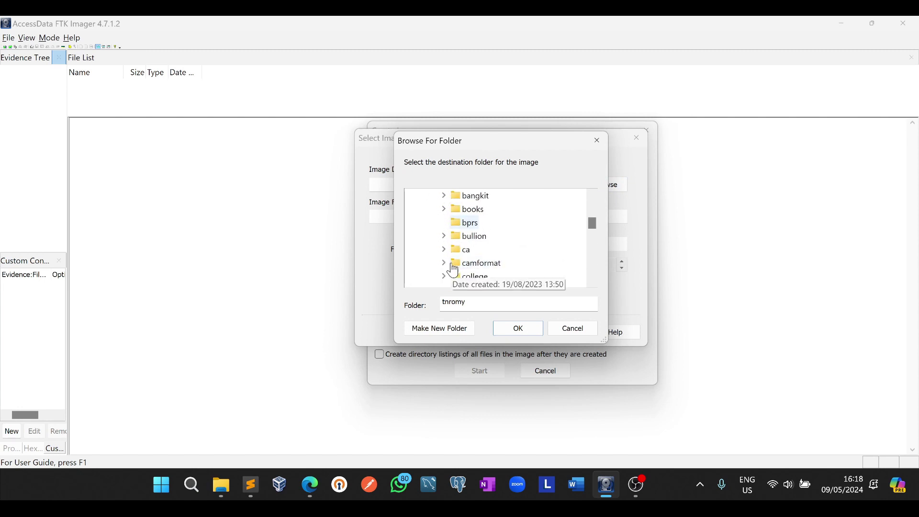
double_click(456, 276)
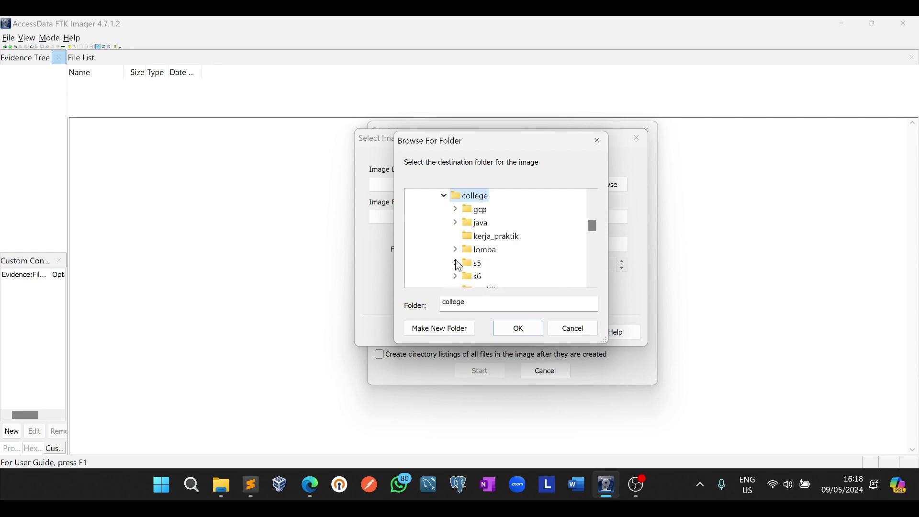
click(455, 276)
double_click(478, 250)
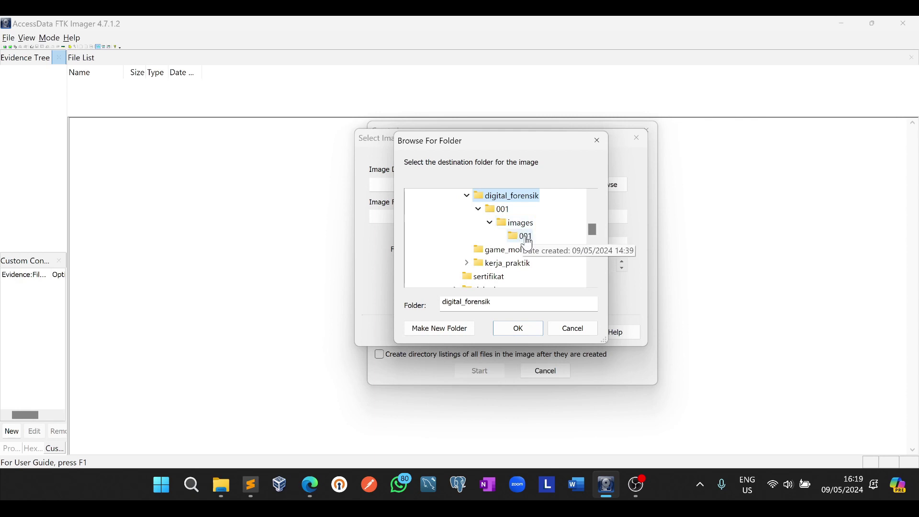
click(526, 238)
click(516, 327)
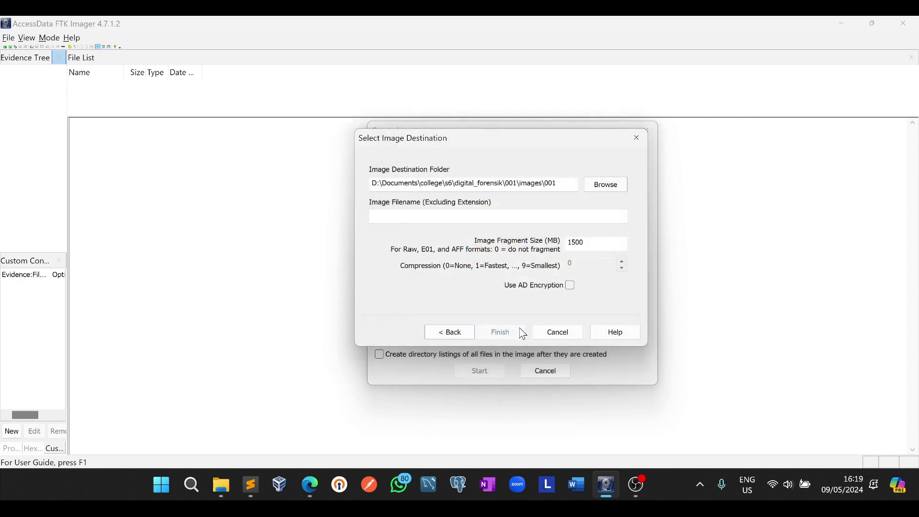
Name the image file 001_ followed by the student ID and finish the destination
click(424, 216)
click(428, 219)
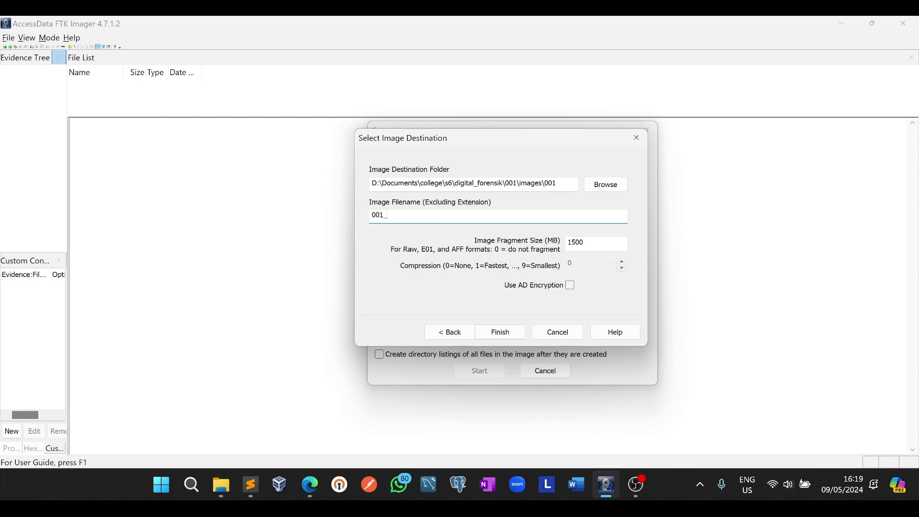
click(494, 335)
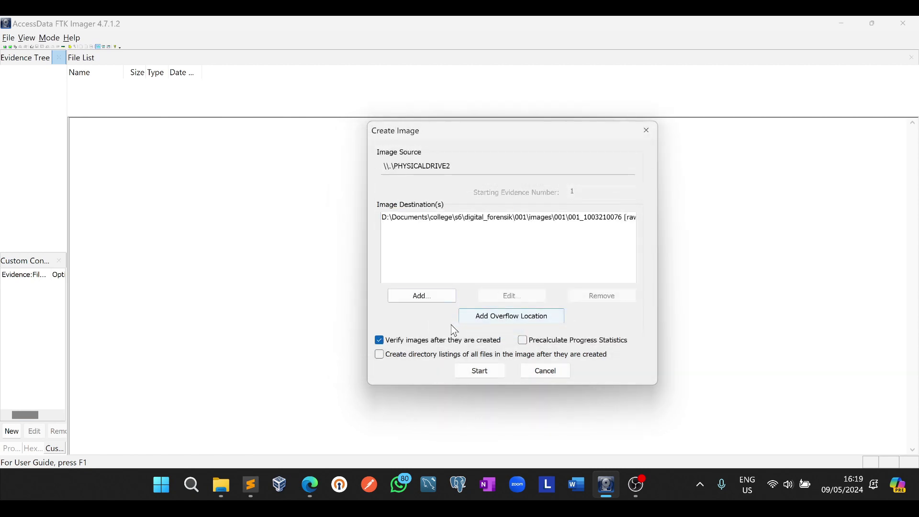
Start imaging PHYSICALDRIVE2 and let FTK Imager verify the MD5 and SHA1 hashes
click(468, 368)
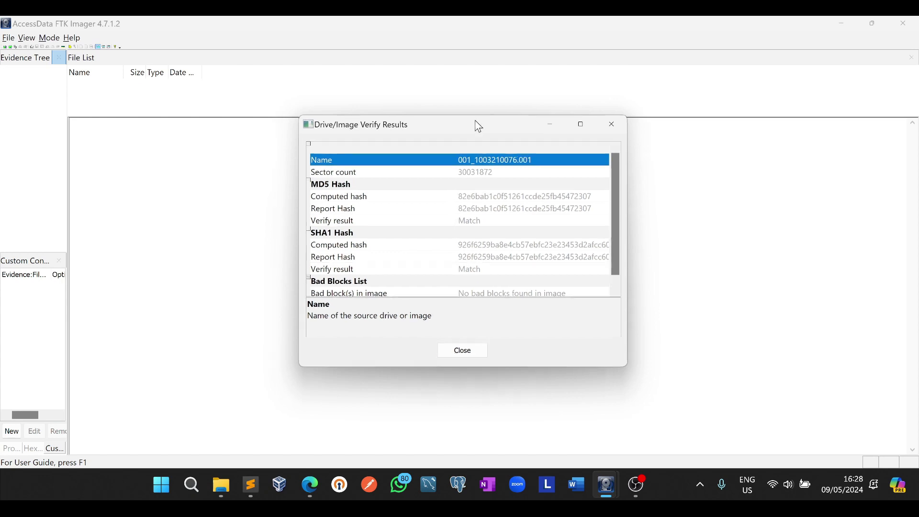
Move the Verify Results window aside, then close it and the finished Creating Image dialog
drag(475, 123, 532, 155)
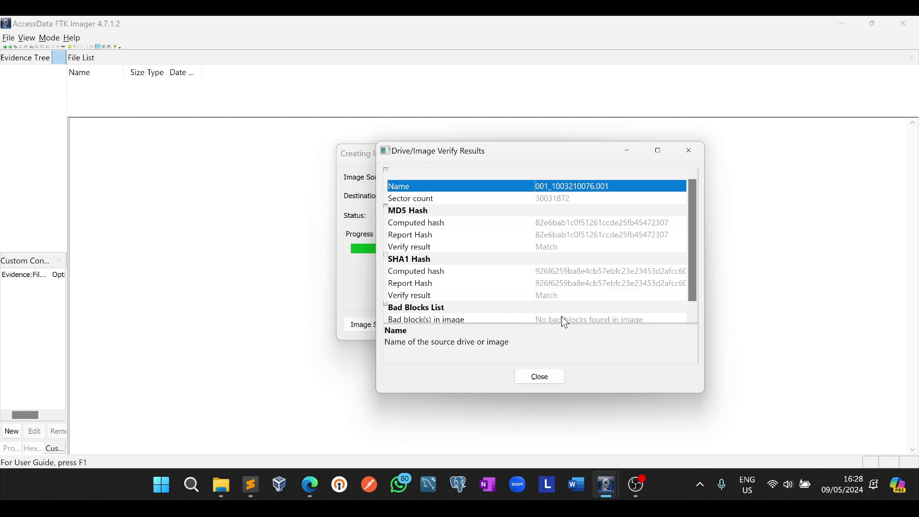
click(525, 381)
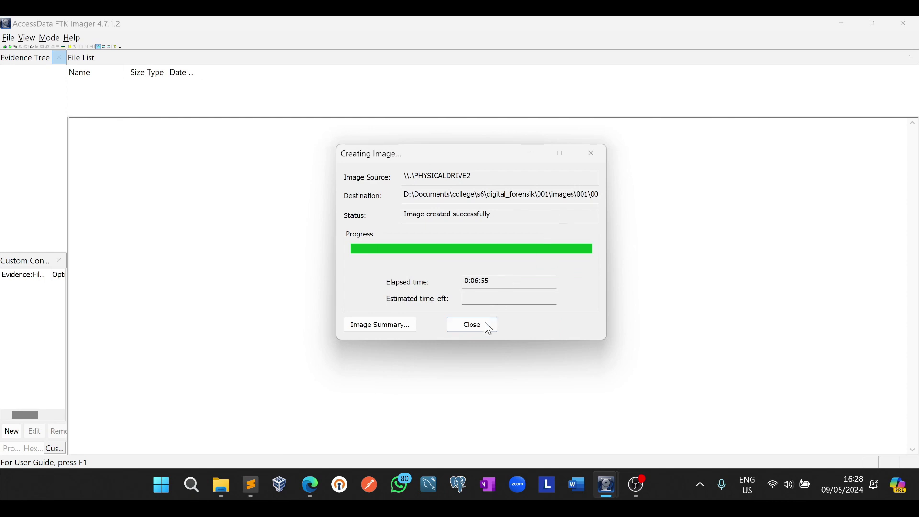
click(484, 322)
Open the image's .001.txt acquisition report from the images\001 folder in Notepad
click(227, 472)
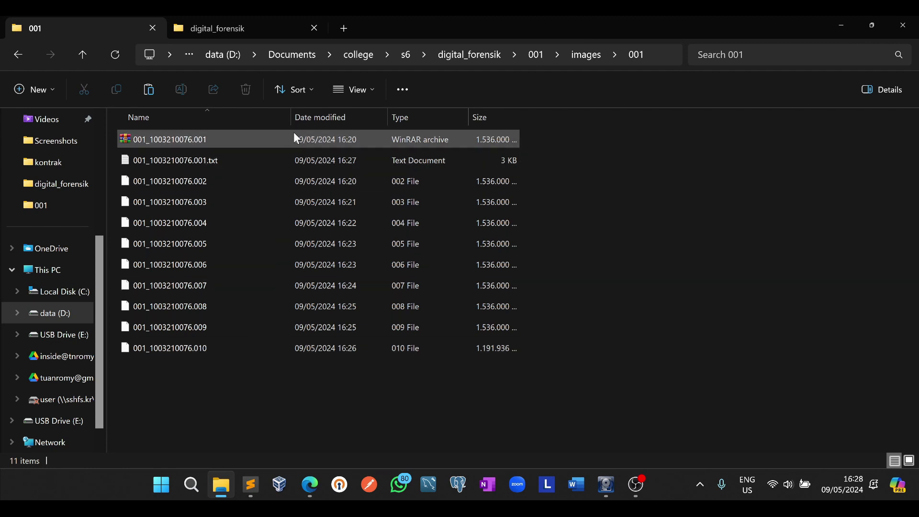
click(277, 161)
double_click(235, 162)
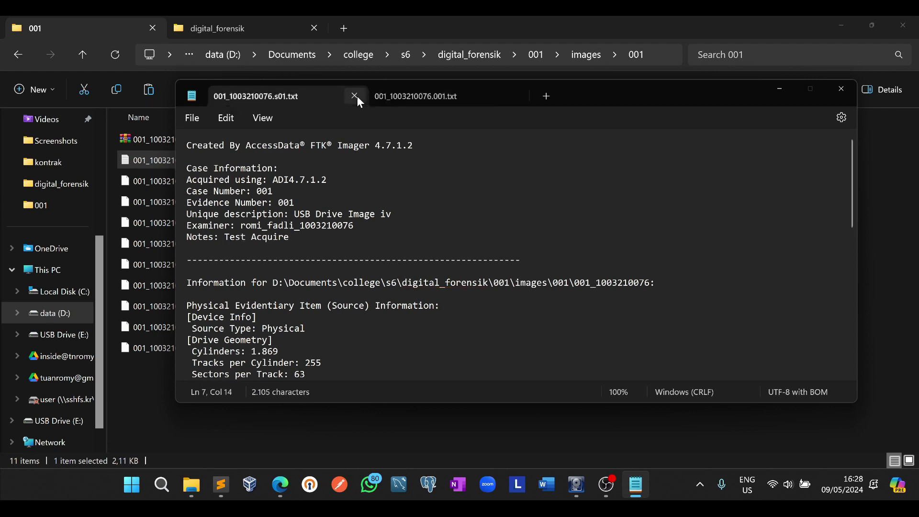
Close the unsaved s01.txt Notepad tab with Don't save and return to Explorer
click(354, 95)
click(544, 282)
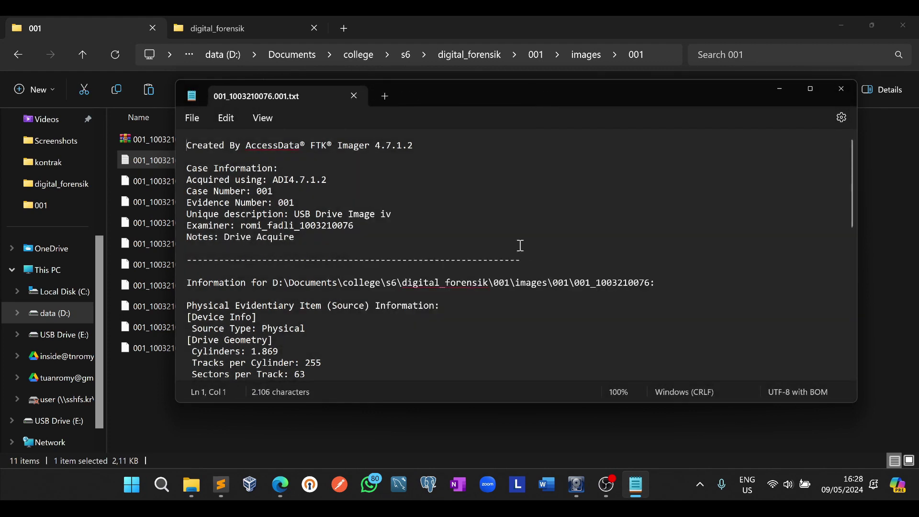
click(871, 210)
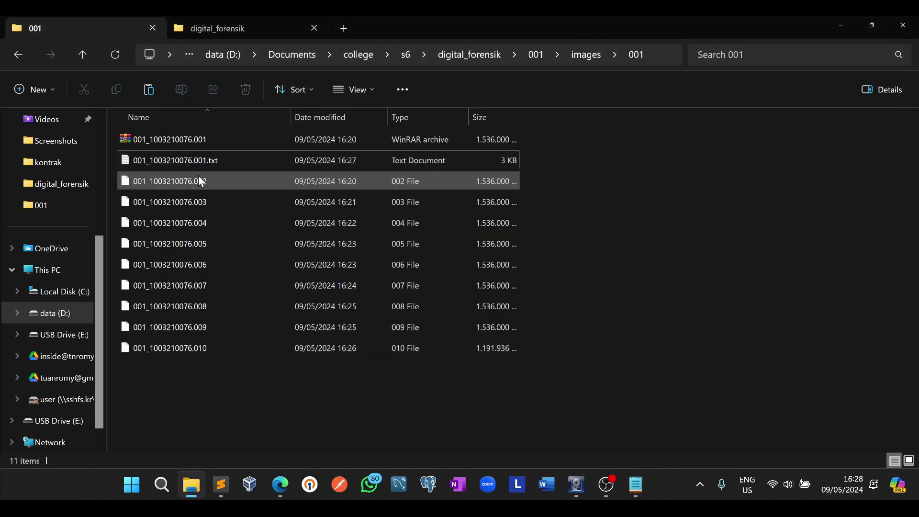
click(216, 346)
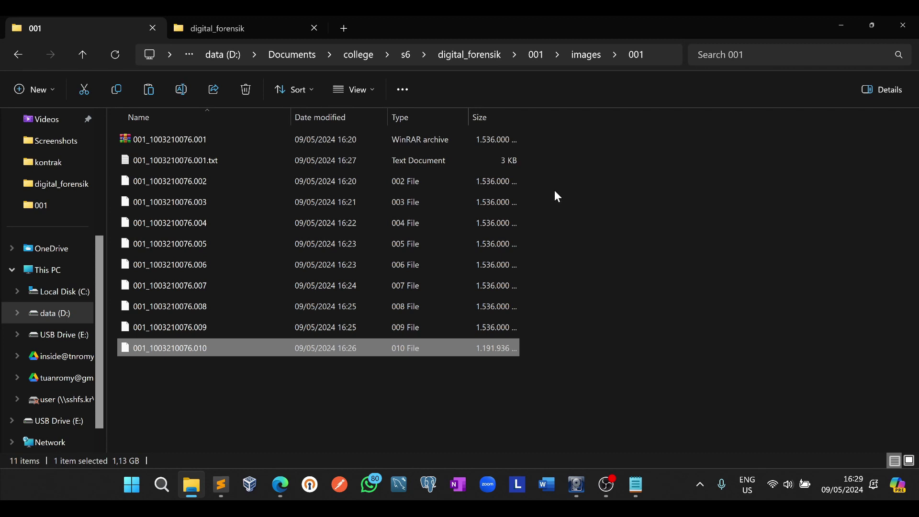
click(512, 205)
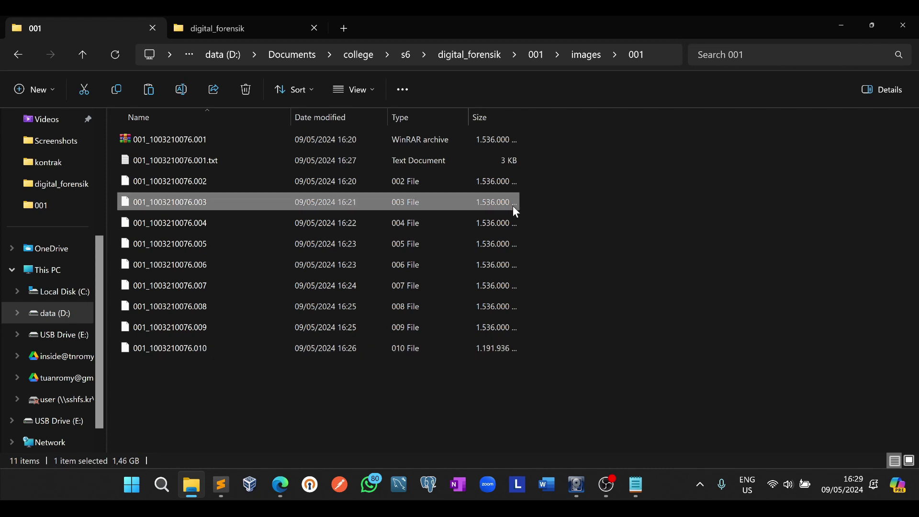
click(508, 217)
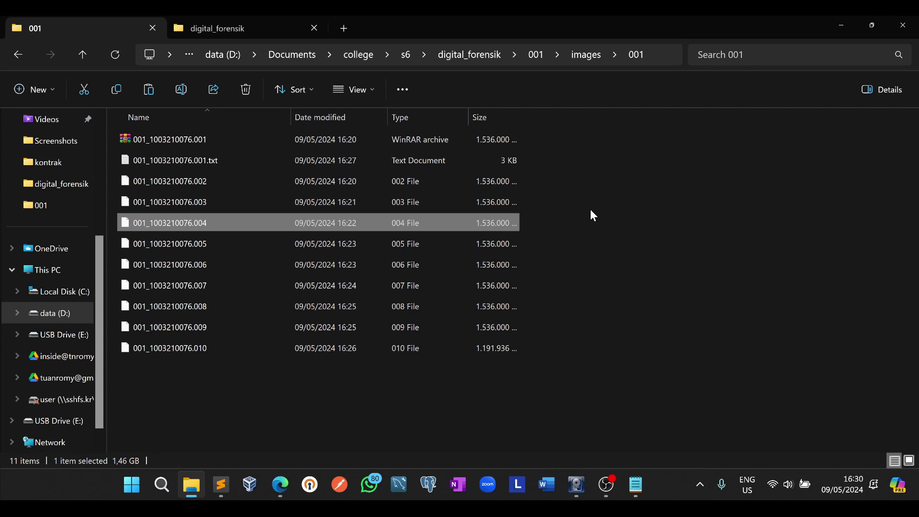
Bring up the acquisition report and read its case information, description and Notes lines
click(636, 485)
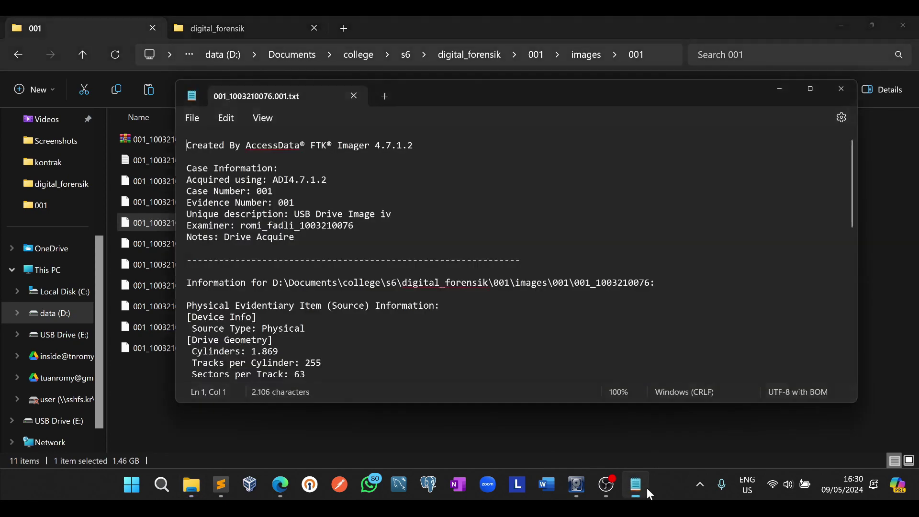
click(455, 172)
scroll(453, 171, down, 1)
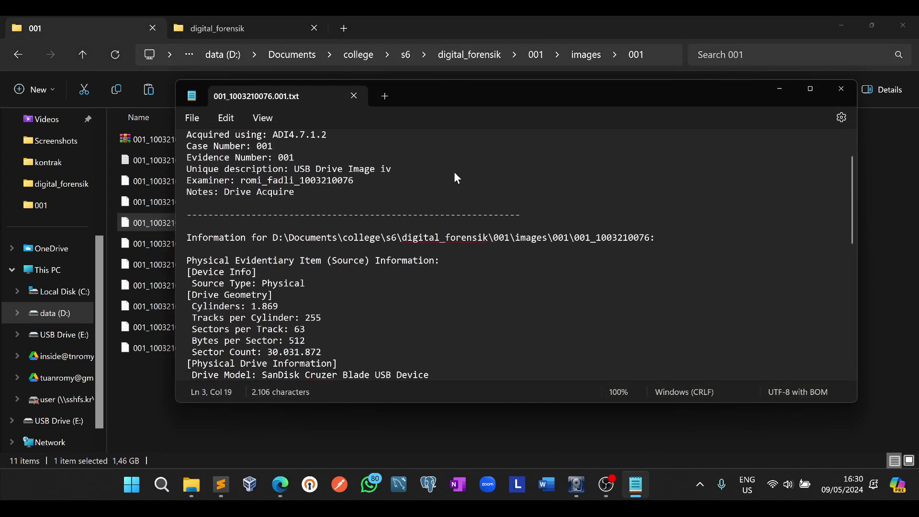
scroll(453, 171, up, 1)
scroll(516, 293, down, 2)
click(367, 171)
click(409, 171)
click(376, 191)
Review the verified MD5 and SHA1 hashes and the .001–.010 segment paths, then minimize Notepad
scroll(380, 194, down, 2)
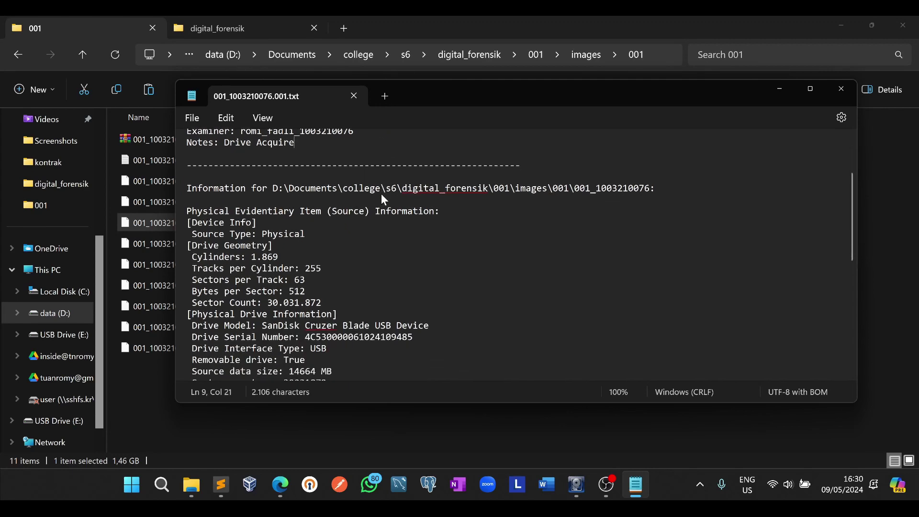
scroll(399, 253, down, 7)
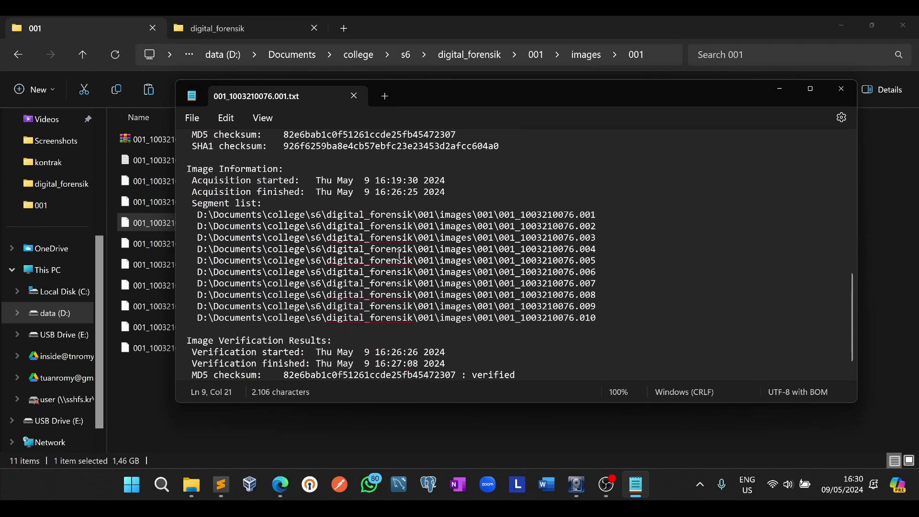
scroll(400, 253, down, 1)
click(526, 352)
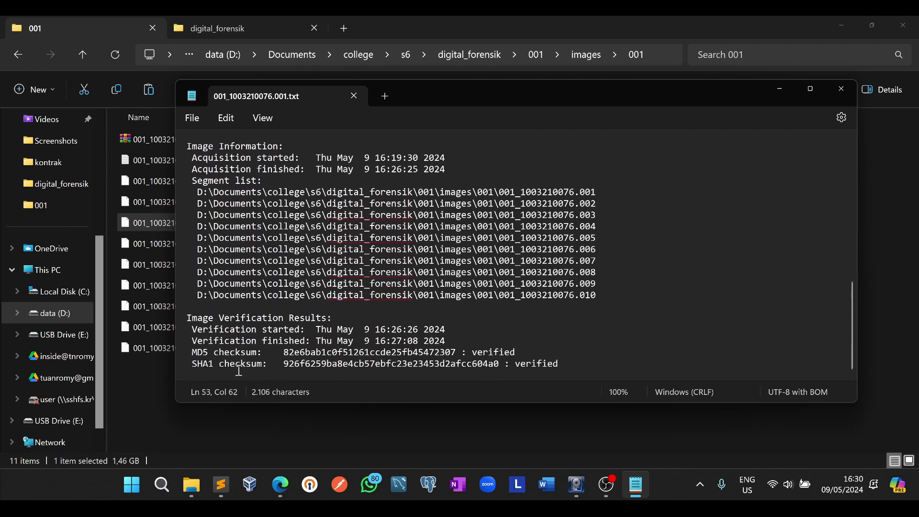
click(209, 352)
drag(312, 350, 380, 354)
click(526, 335)
click(614, 289)
click(615, 192)
click(785, 89)
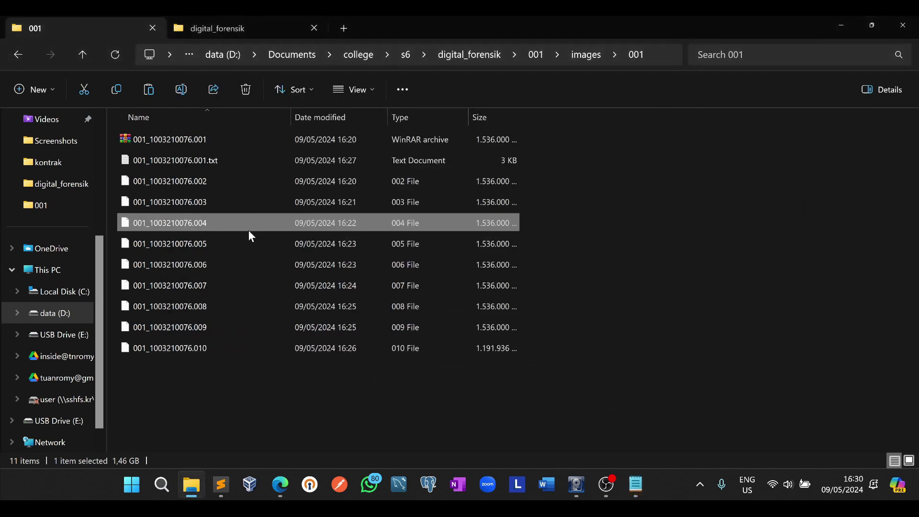
Eject USB Drive (E:) from File Explorer's navigation pane and bring FTK Imager back to front
click(301, 144)
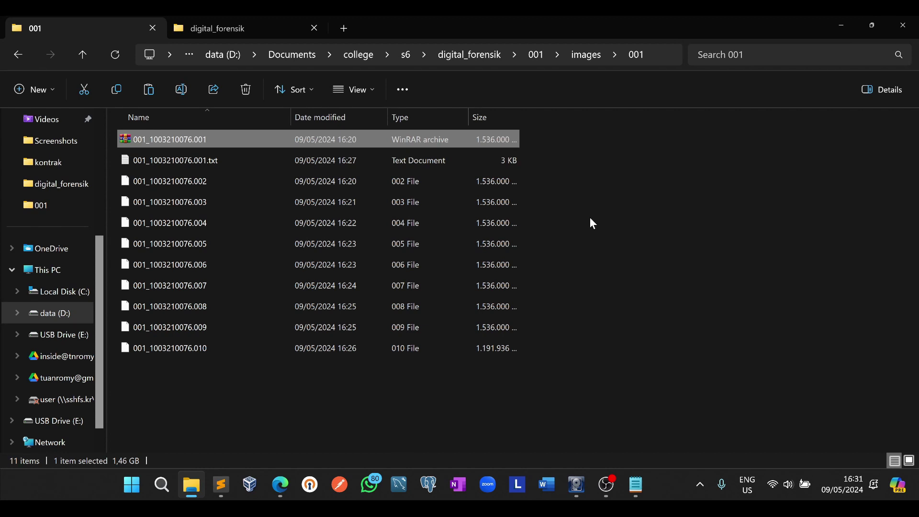
click(579, 481)
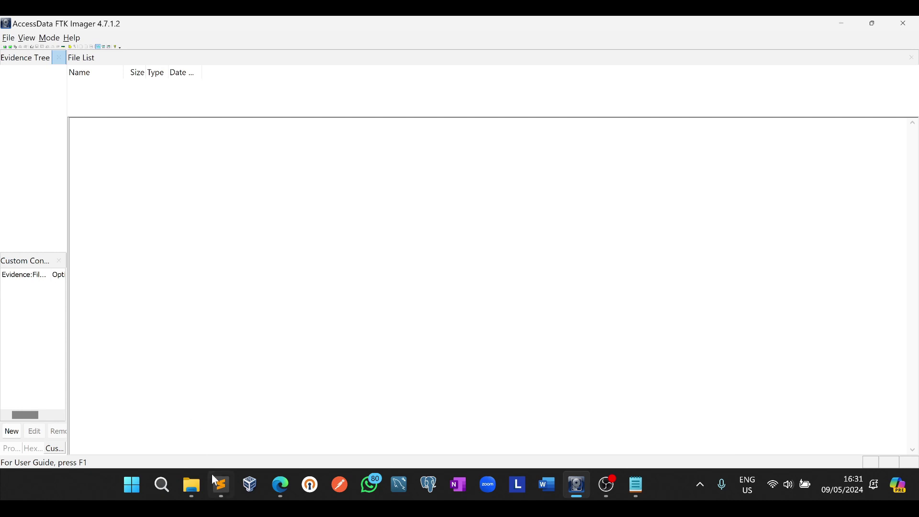
click(200, 488)
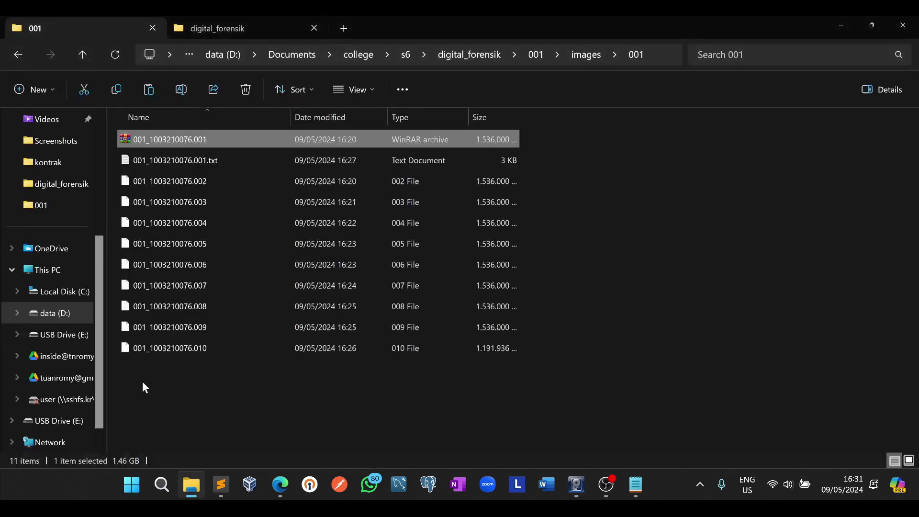
right_click(54, 339)
click(84, 228)
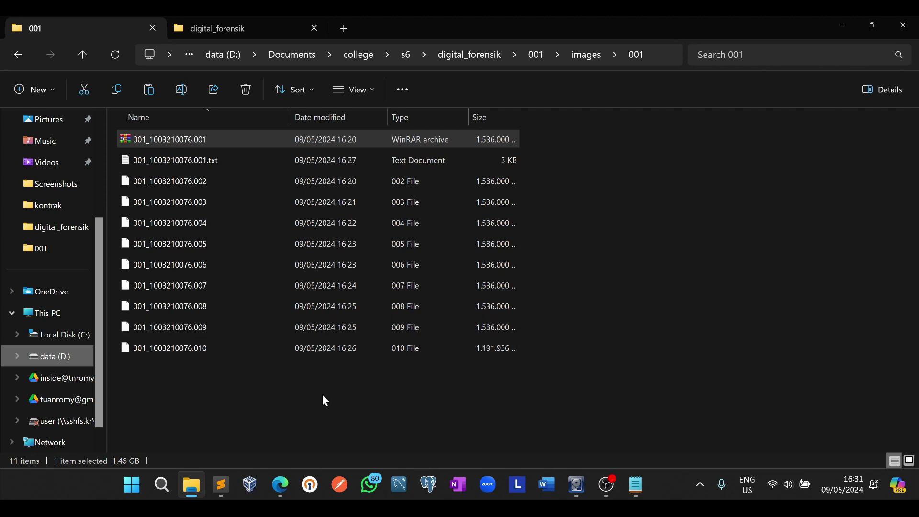
click(568, 486)
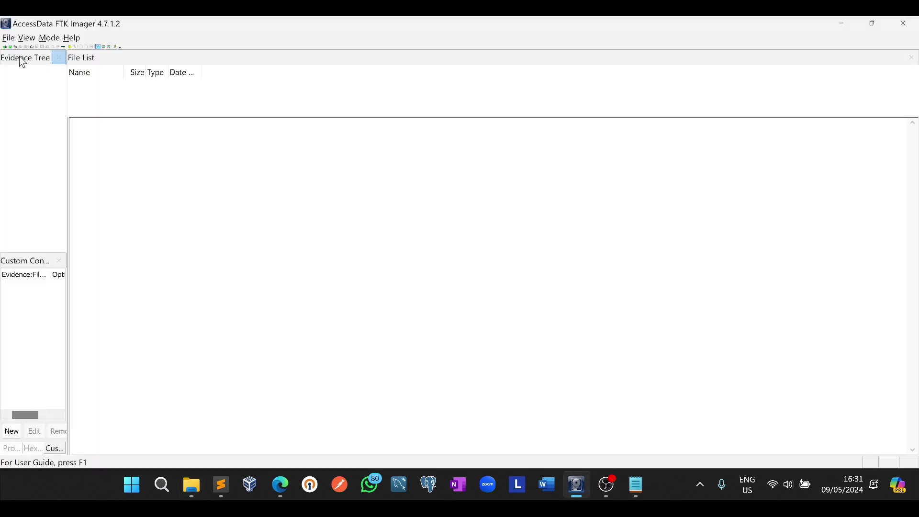
click(8, 38)
Mount 001_1003210076.001 via Image Mounting as a Block Device, Read Only
click(32, 76)
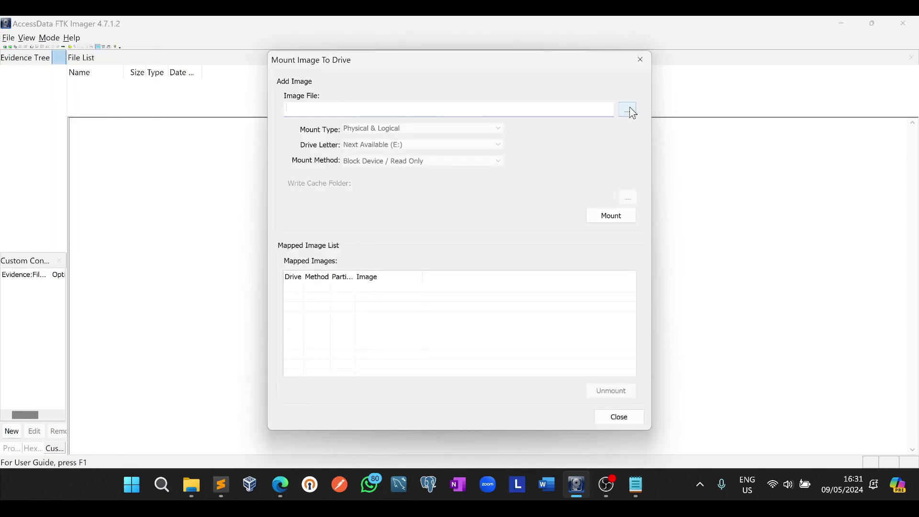
click(629, 109)
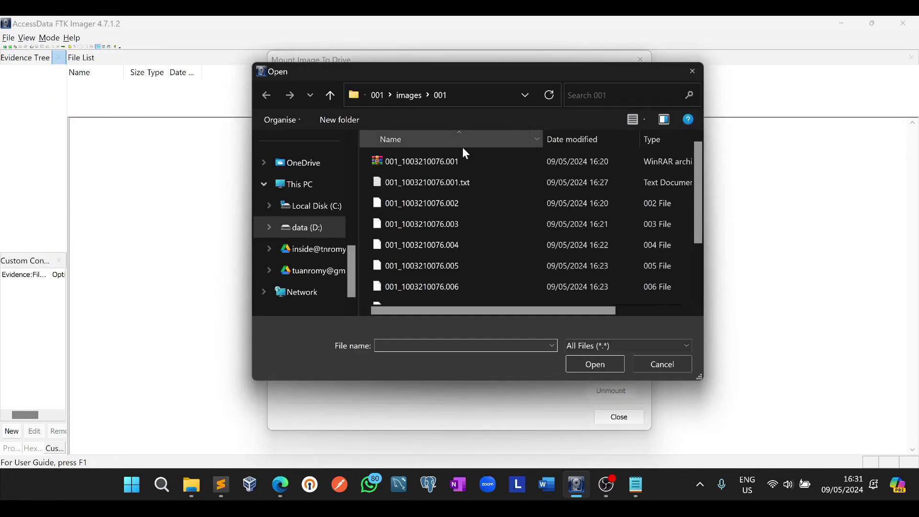
click(441, 159)
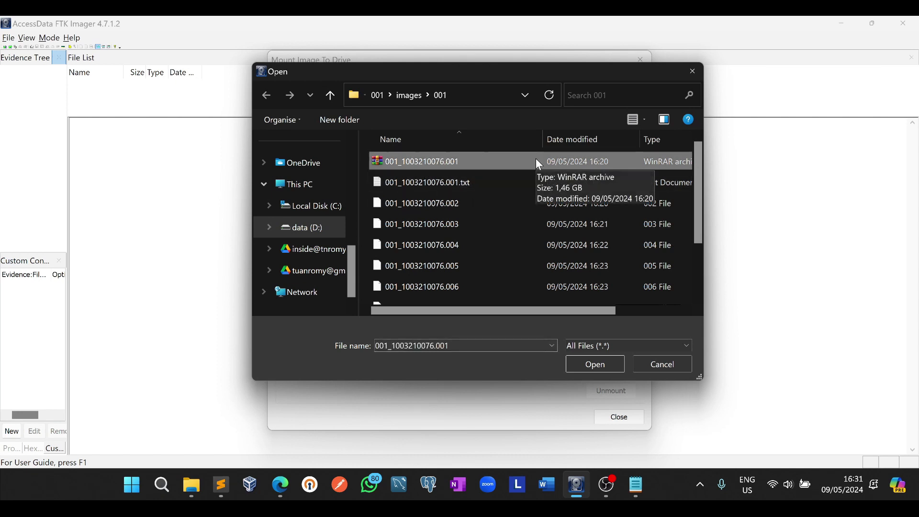
click(596, 363)
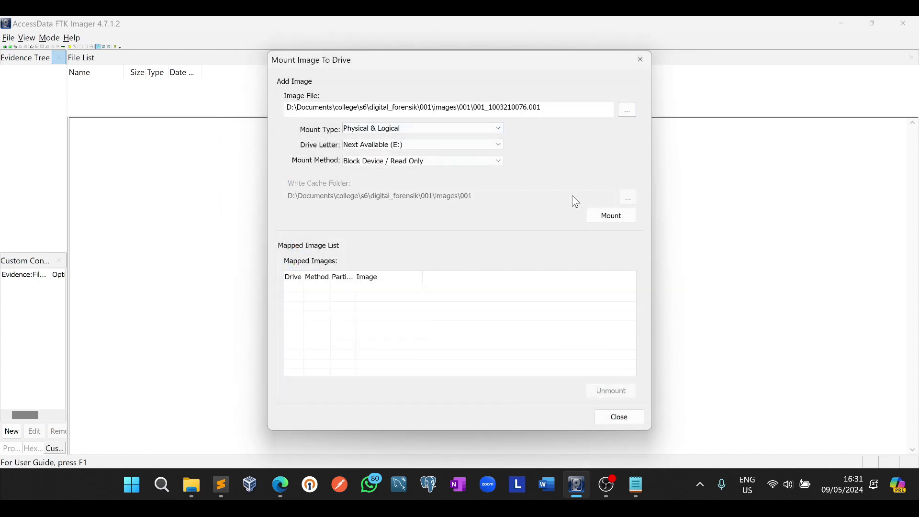
click(610, 215)
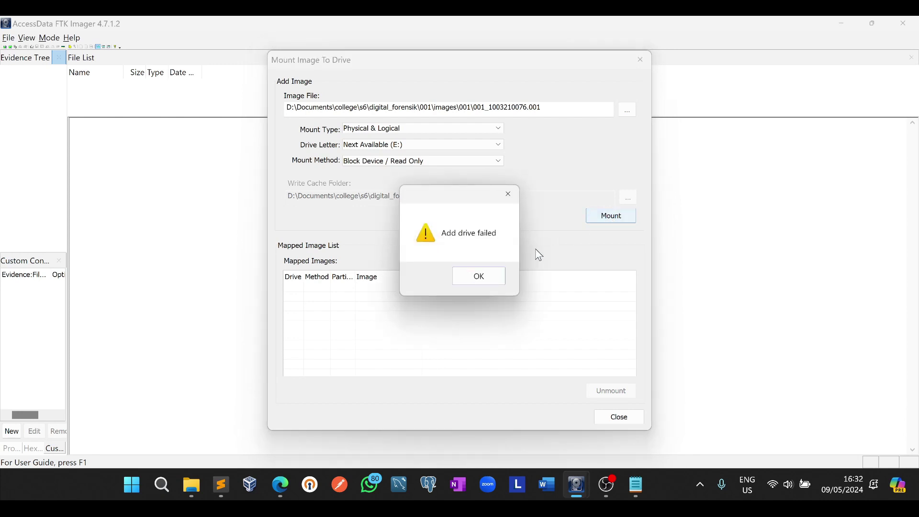
Dismiss the mount warning, check the mapped E: drive entry, and close the Google Drive prompt
click(478, 277)
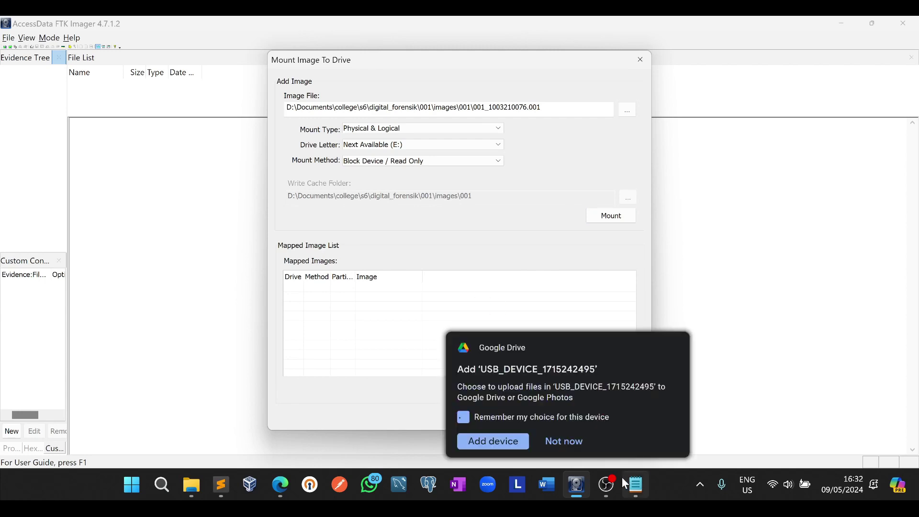
click(409, 297)
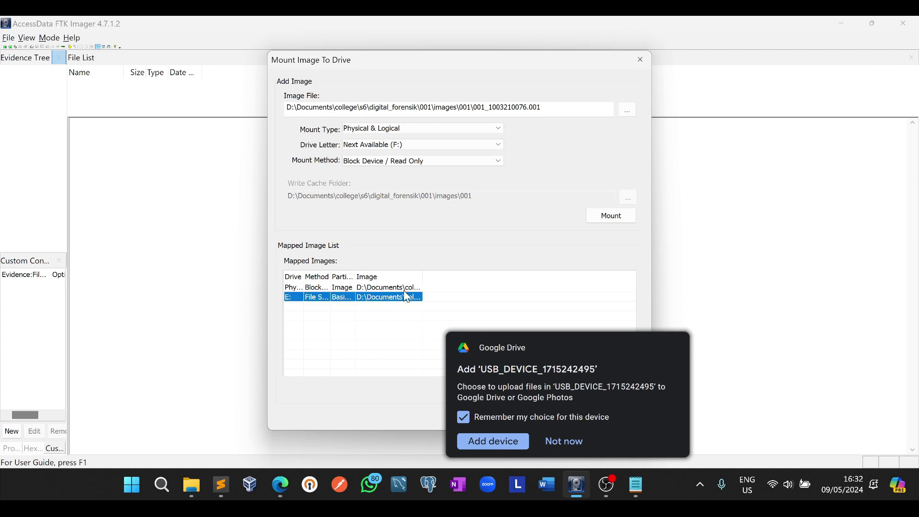
click(409, 287)
click(582, 438)
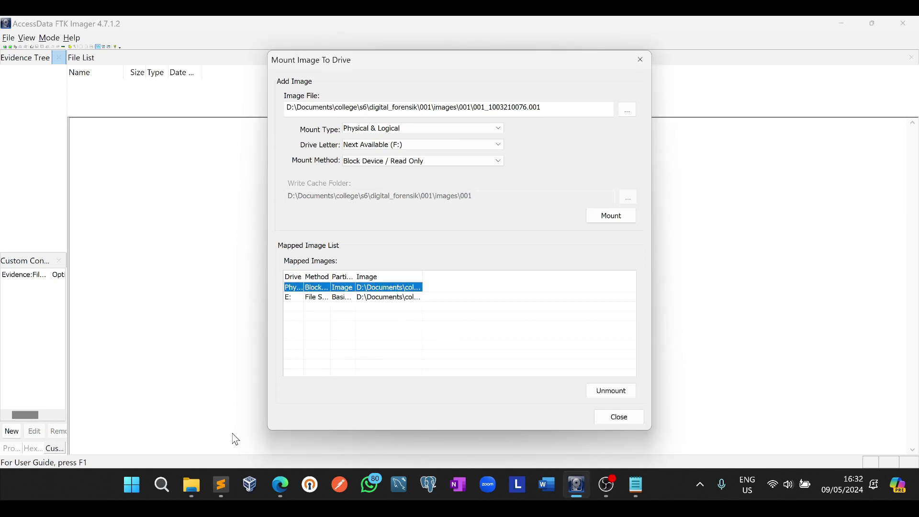
click(191, 486)
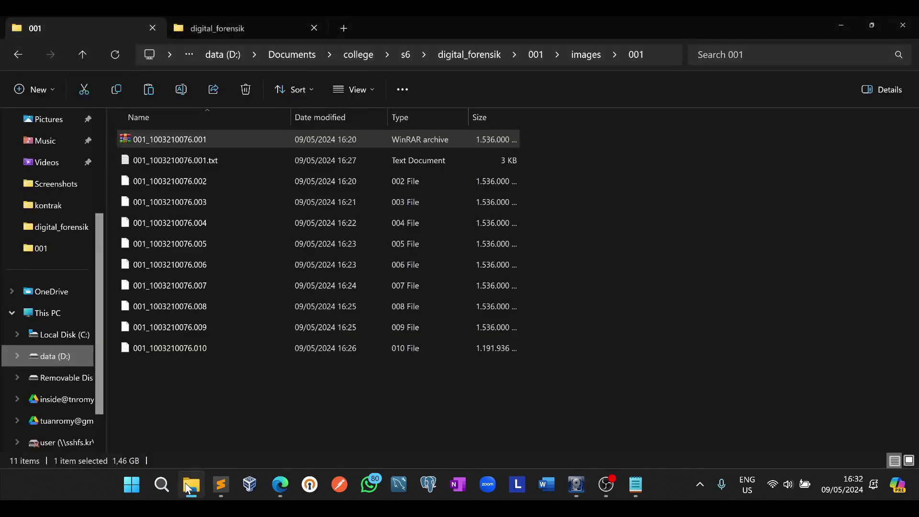
Open Removable Disk (E:), then its [root] folder and the images folder inside
click(56, 379)
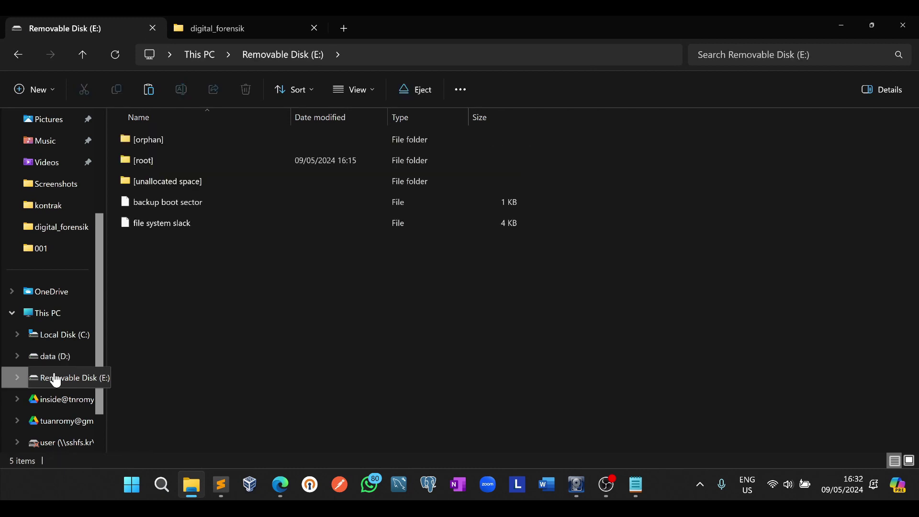
click(56, 313)
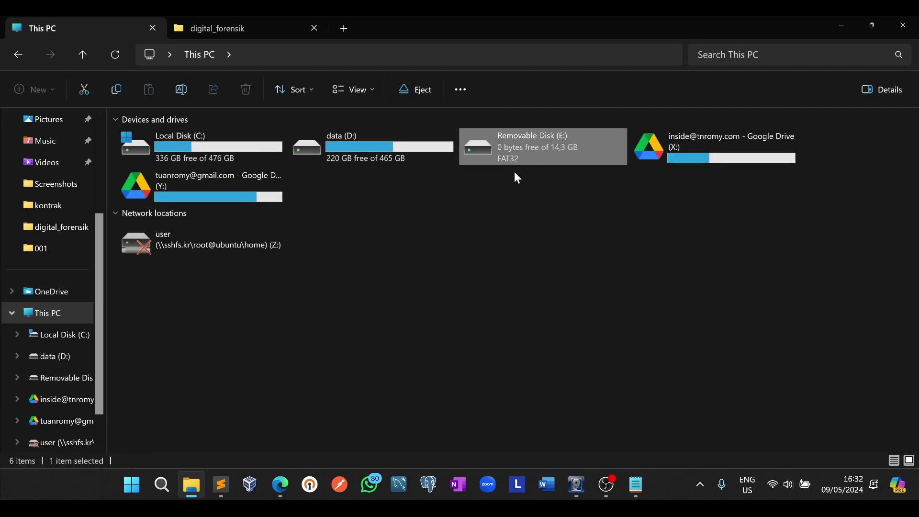
double_click(541, 134)
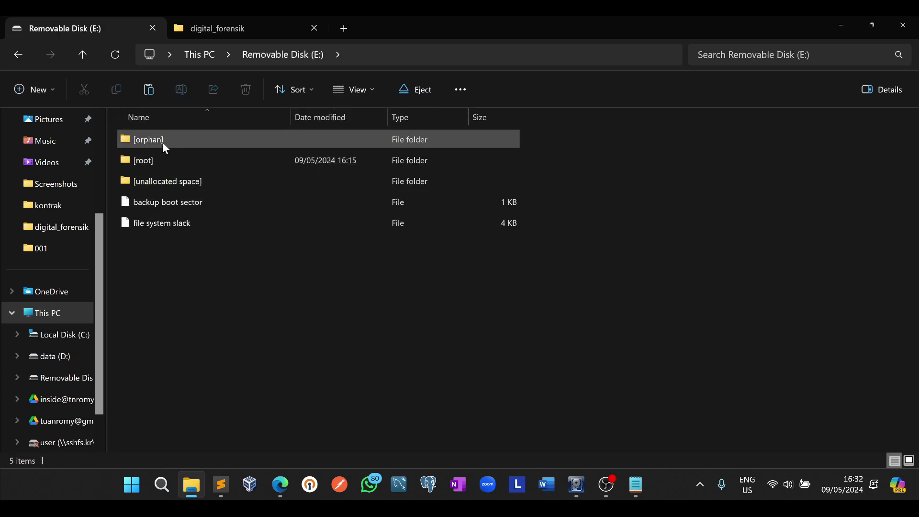
double_click(219, 161)
click(214, 160)
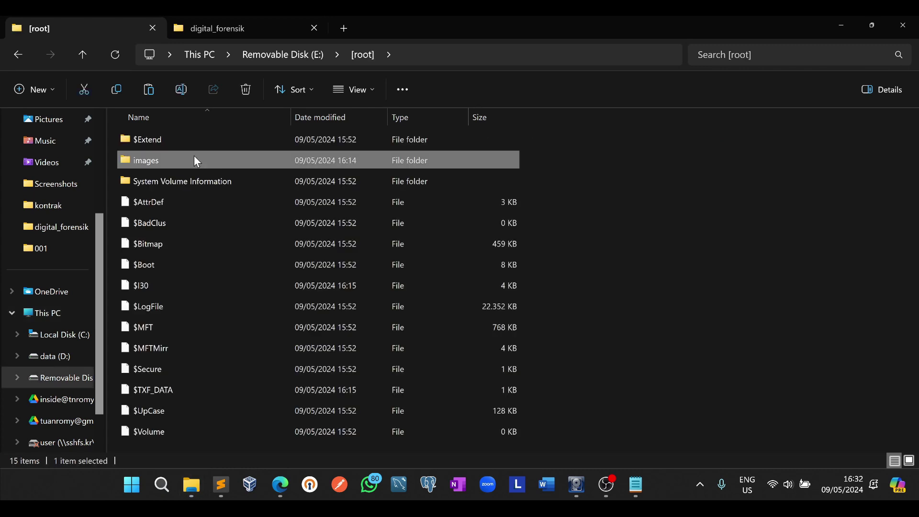
double_click(170, 162)
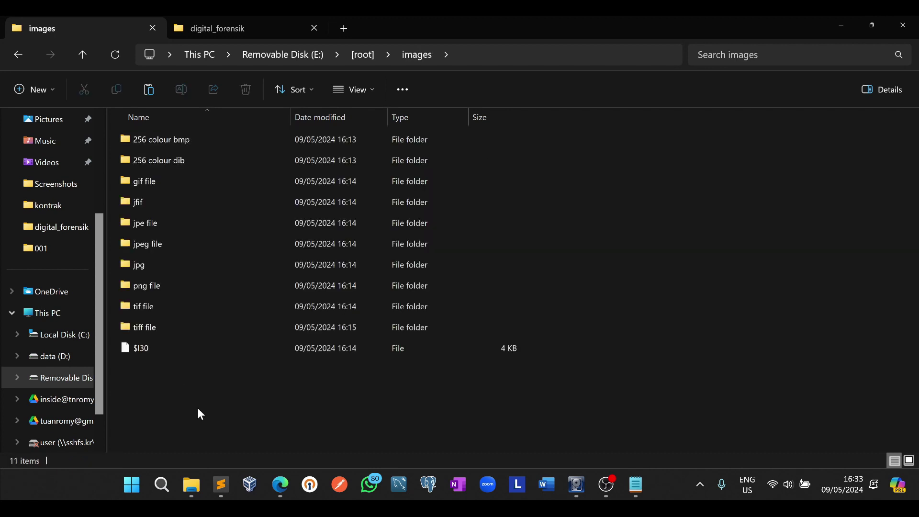
Go back to [root], cancel an accidental rename of images, and reopen then leave images
click(19, 52)
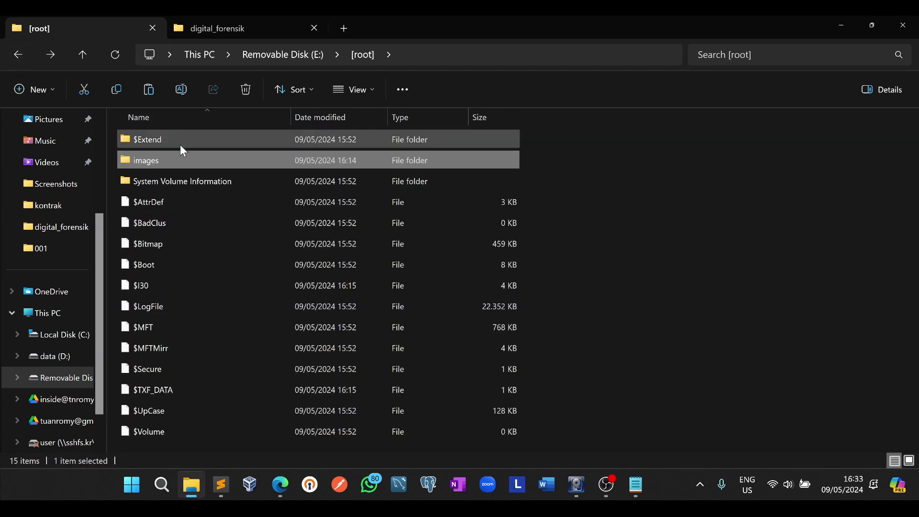
key(F2)
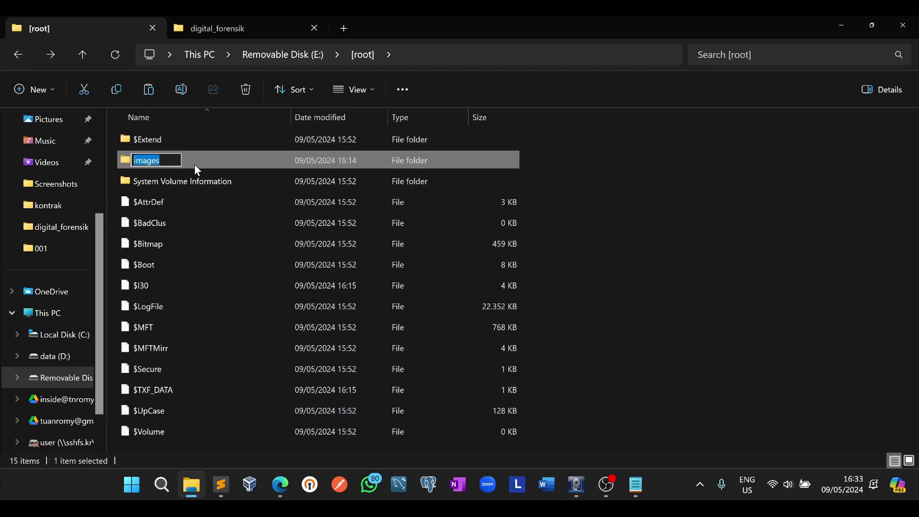
click(195, 165)
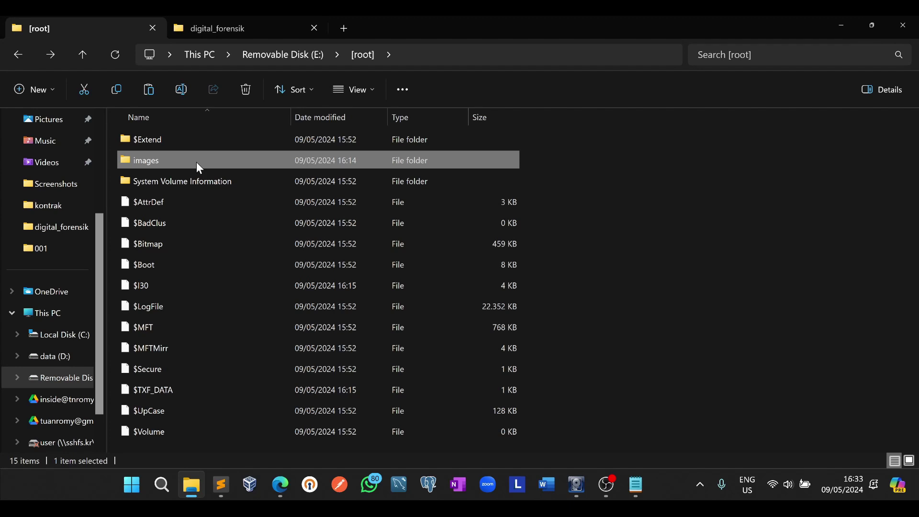
double_click(198, 163)
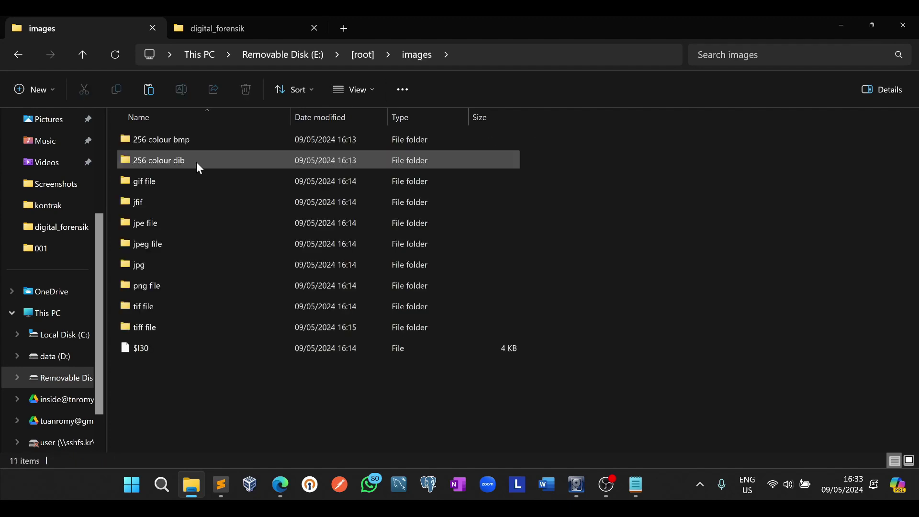
click(18, 54)
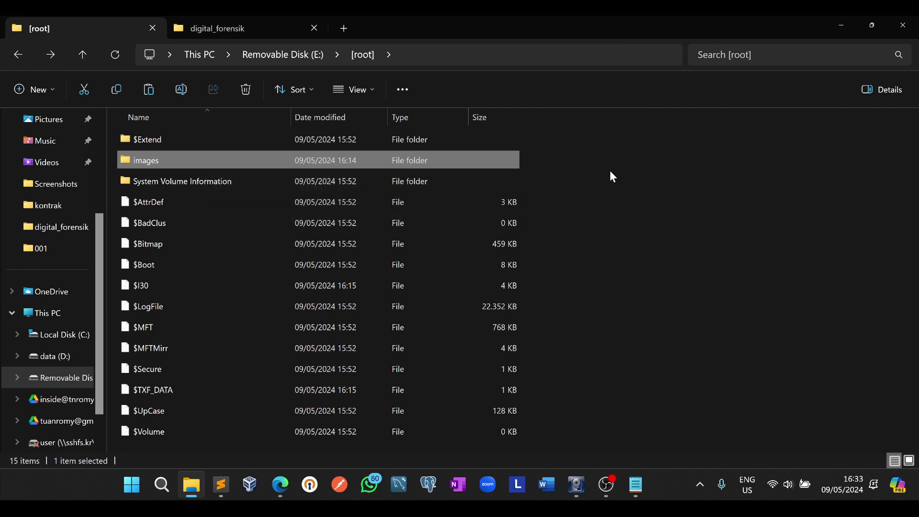
double_click(196, 166)
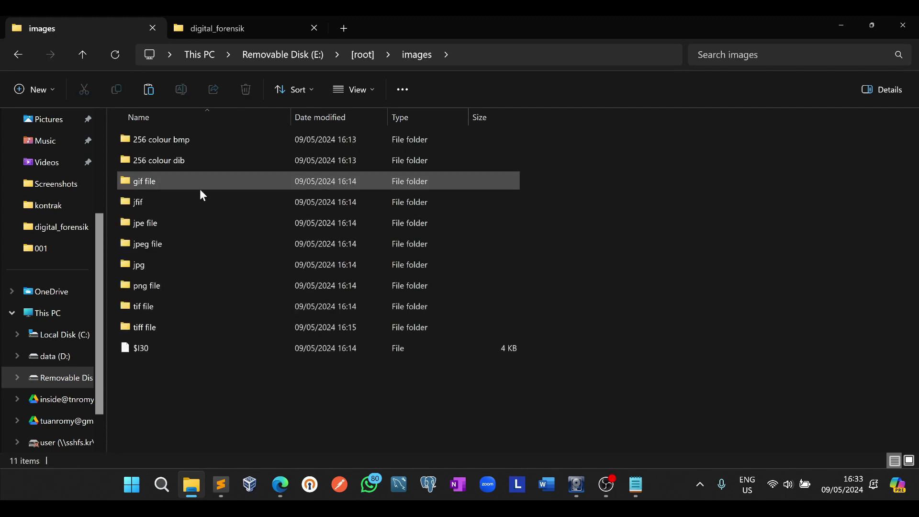
double_click(209, 266)
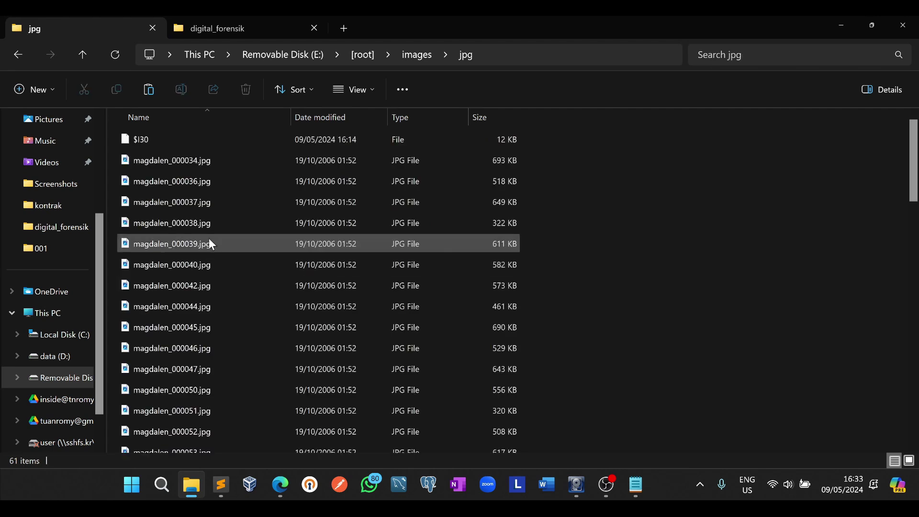
scroll(209, 213, down, 3)
double_click(19, 62)
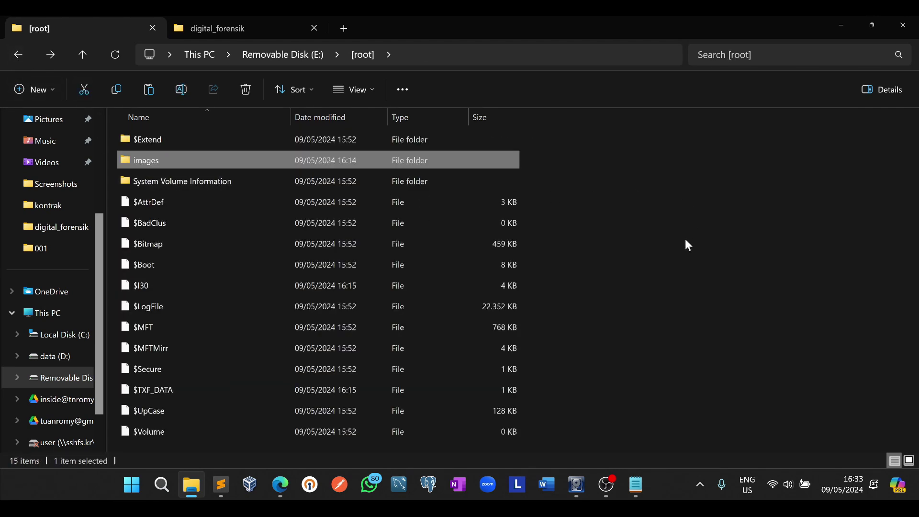
double_click(190, 156)
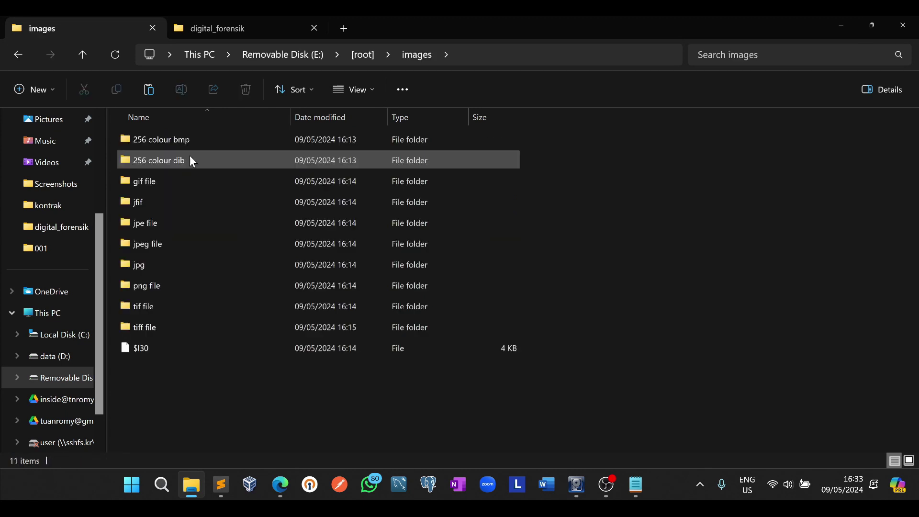
double_click(202, 281)
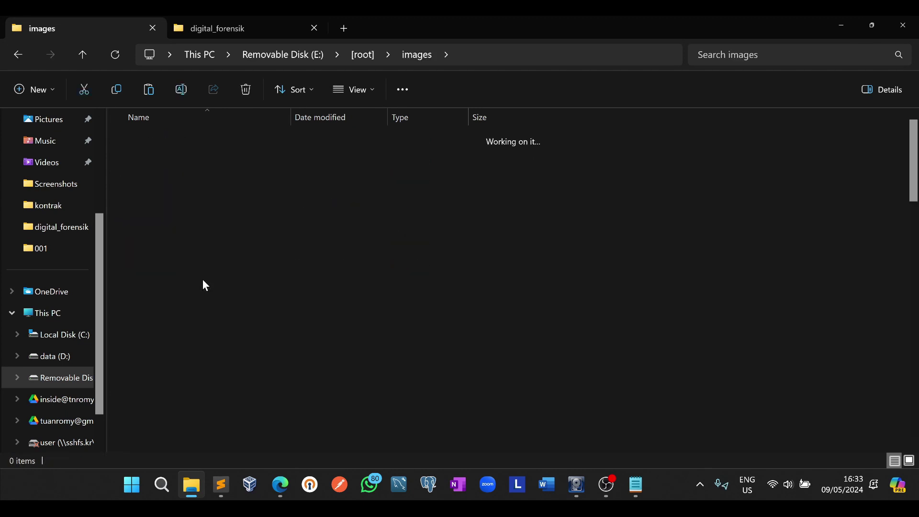
scroll(203, 279, down, 3)
scroll(203, 273, up, 3)
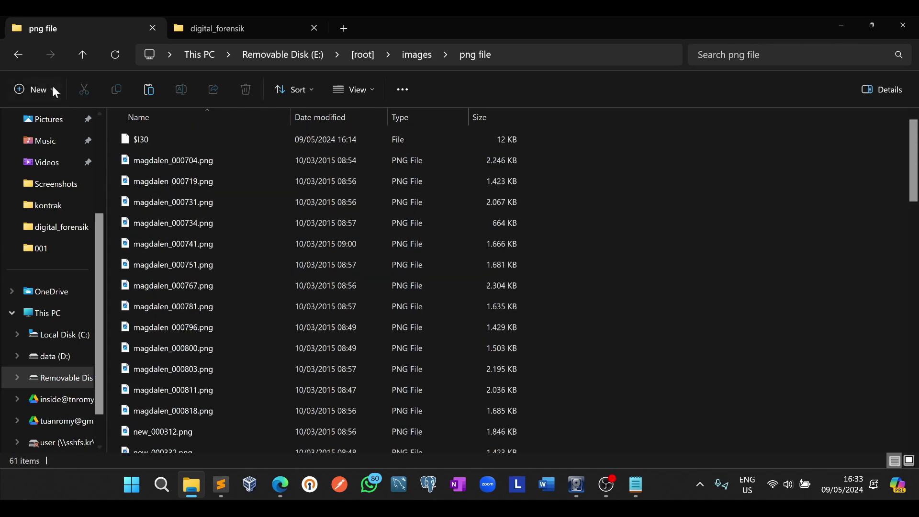
click(24, 58)
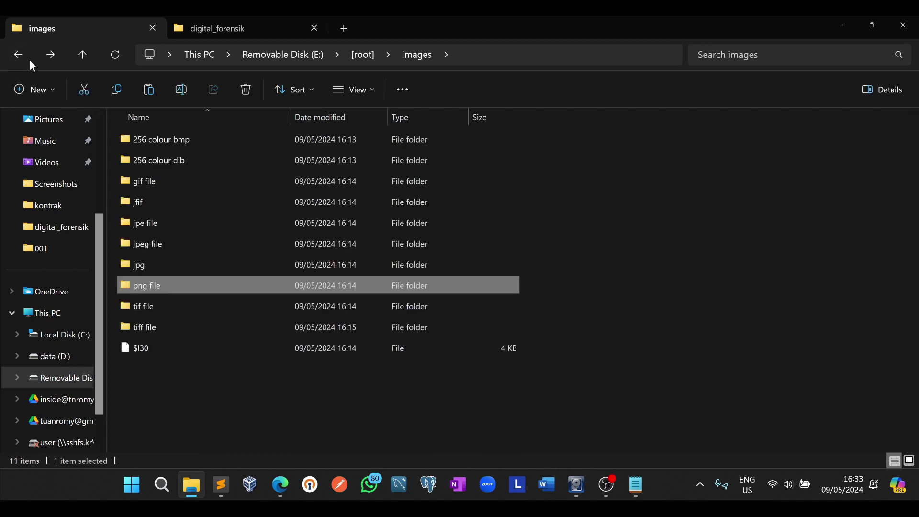
click(27, 58)
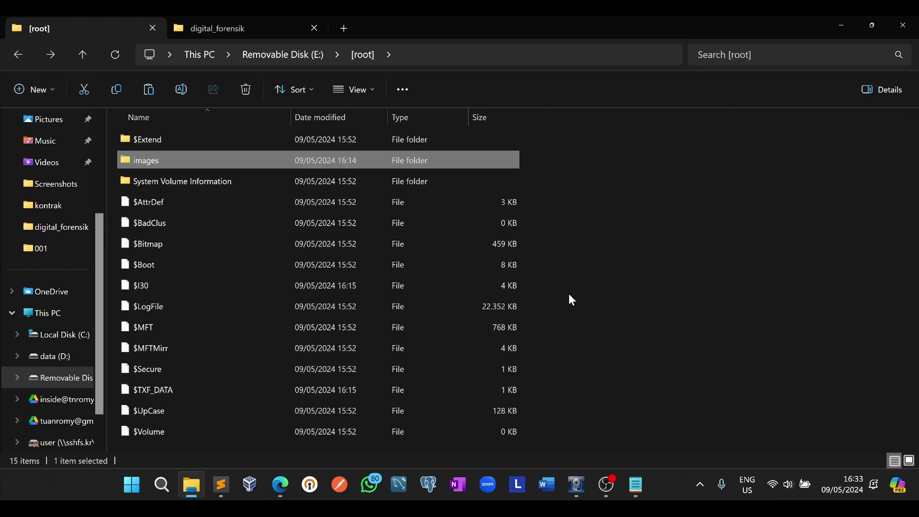